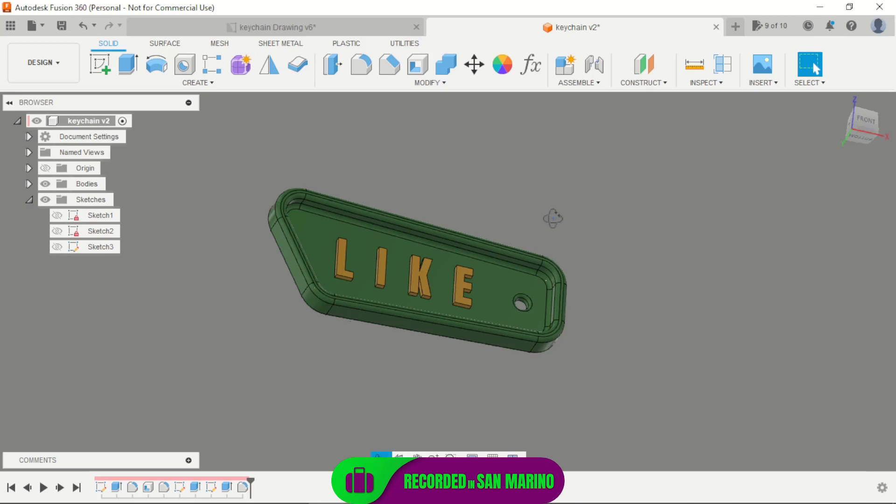
- Examine the finished keychain model from another angle and review its dimensioned drawing
middle_click_drag(554, 216, 515, 343, "shift")
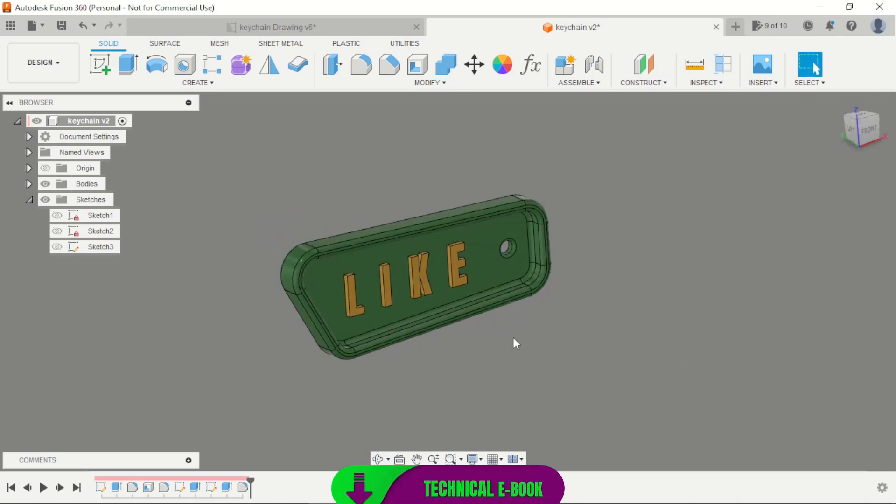
left_click(358, 32)
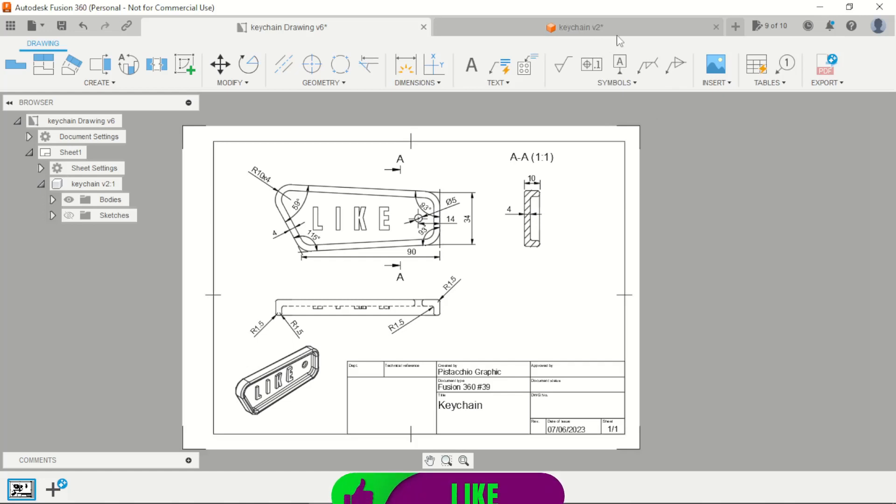
left_click(617, 32)
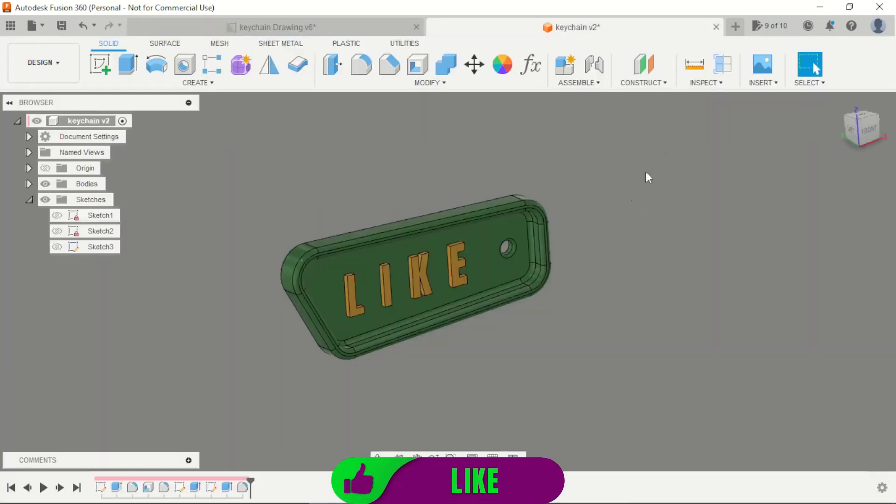
- Create a new design and start a sketch on the front vertical origin plane
left_click(736, 26)
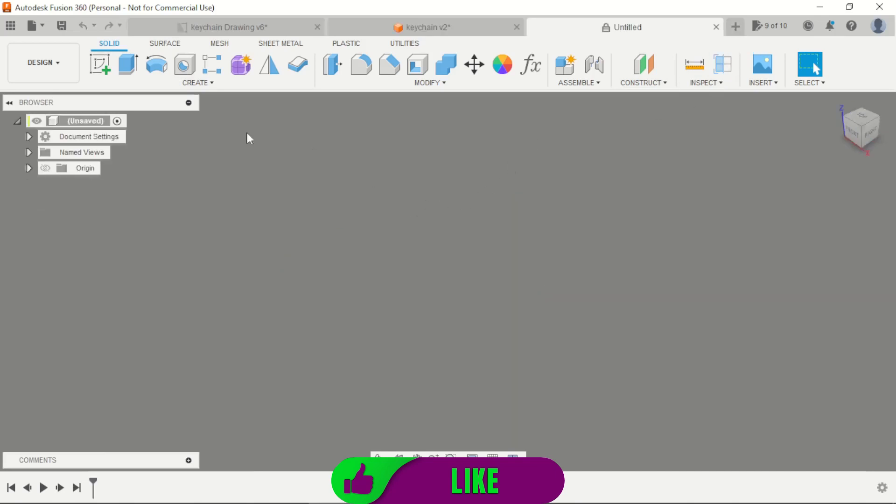
left_click(44, 62)
left_click(100, 65)
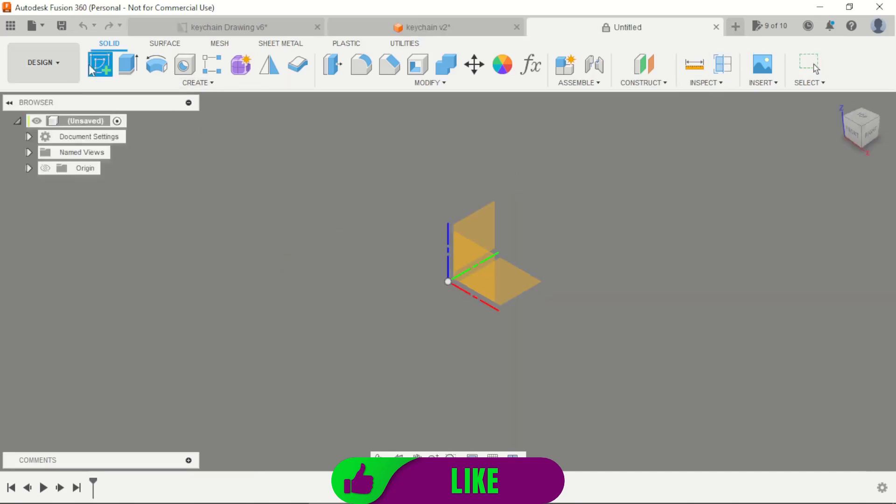
left_click(486, 268)
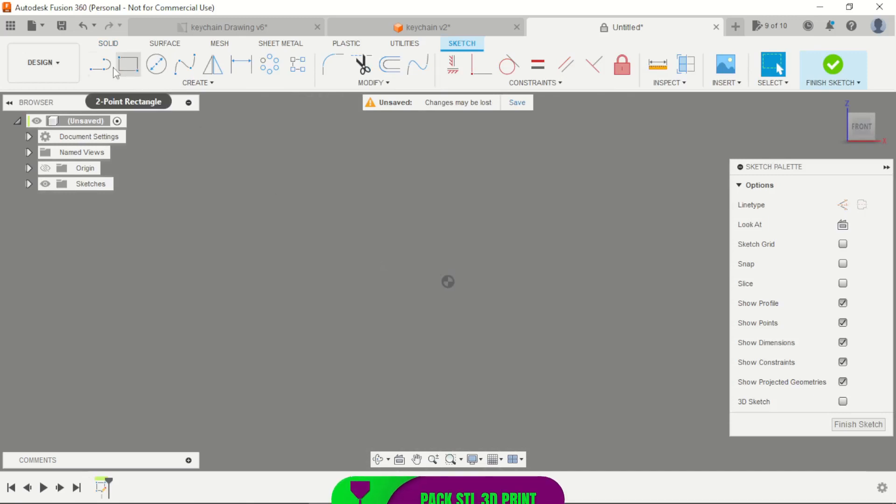
- Sketch a closed four-sided line outline with a vertical right edge about 57 mm long and a slanted, taller left end
left_click(100, 65)
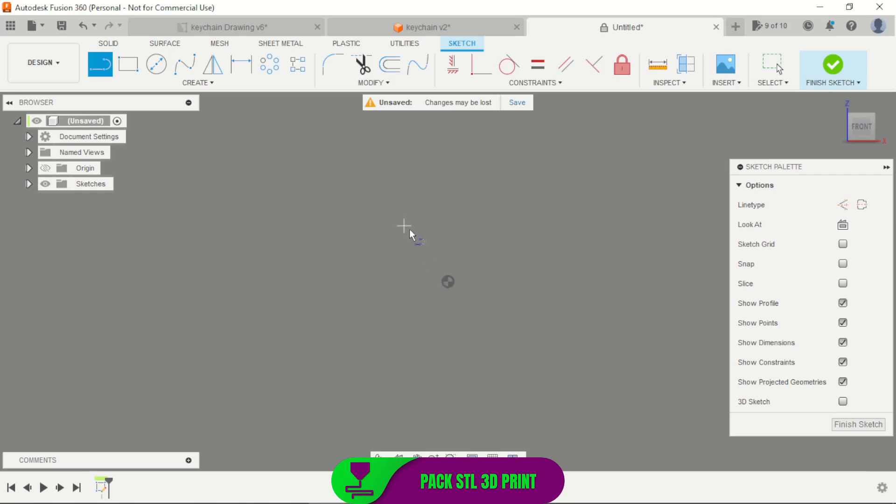
mouse_move(410, 231)
left_mouse_down()
mouse_move(396, 344)
mouse_move(409, 357)
mouse_move(318, 377)
mouse_move(483, 326)
mouse_move(325, 362)
mouse_move(256, 366)
mouse_move(241, 357)
left_mouse_up()
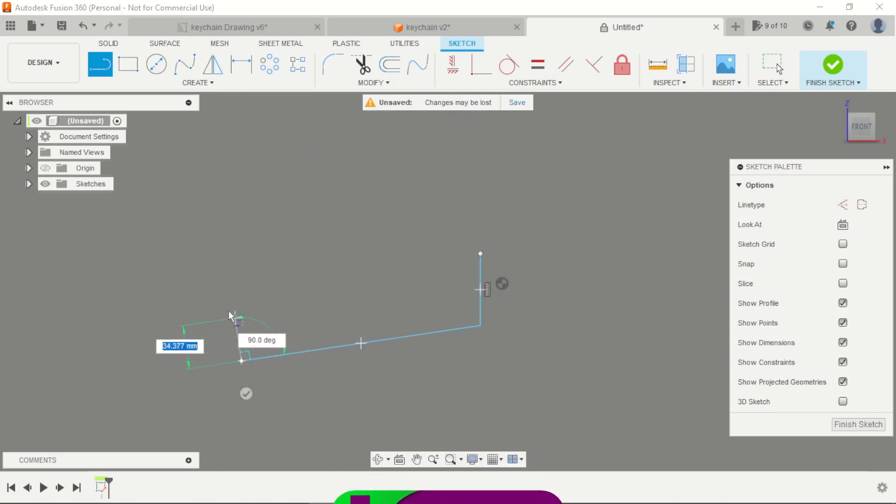
scroll(228, 307, "up", 2)
left_click(185, 188)
scroll(324, 197, "up", 1)
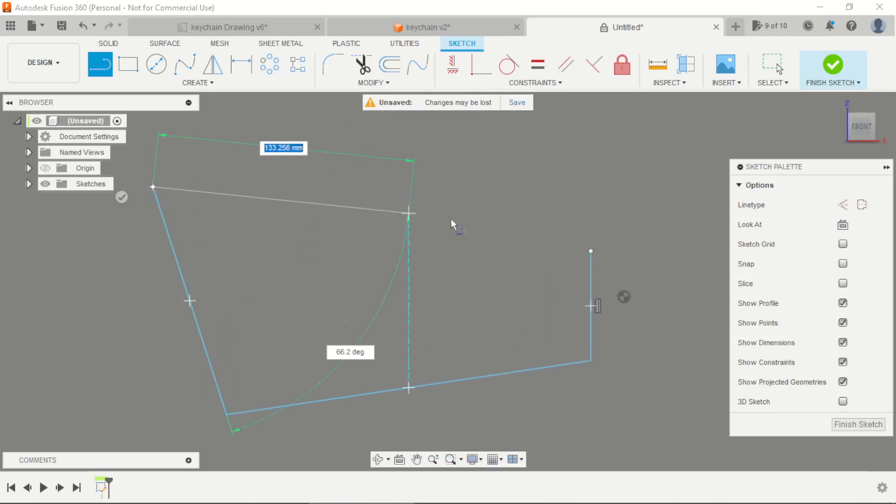
left_click(589, 250)
scroll(553, 237, "down", 2)
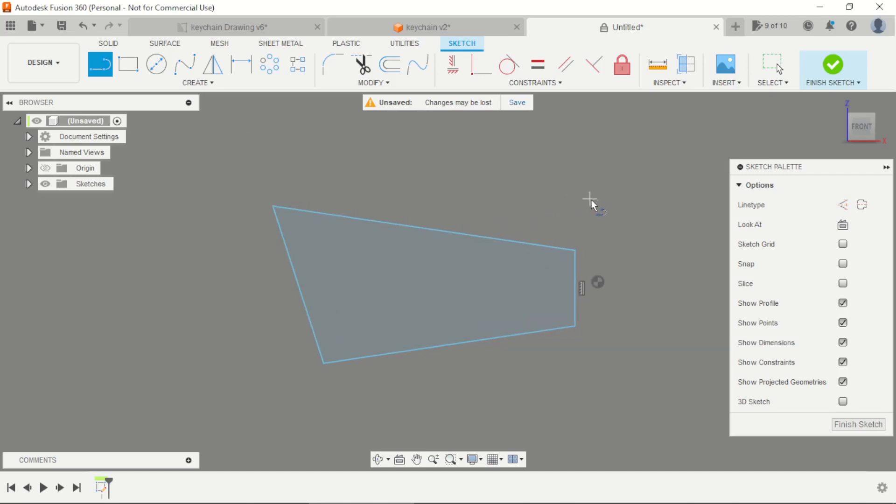
key("Escape")
scroll(517, 249, "up", 1)
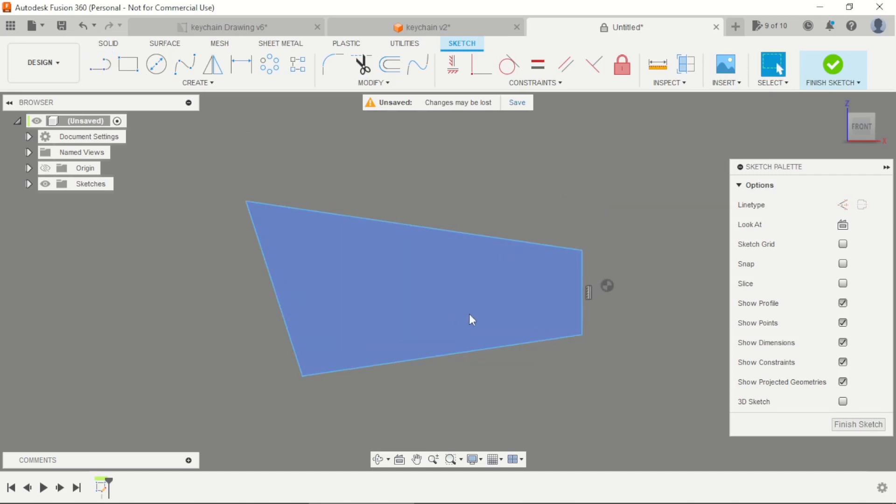
- Apply a MidPoint constraint between the sketch origin and the outline's vertical right edge
left_click(534, 83)
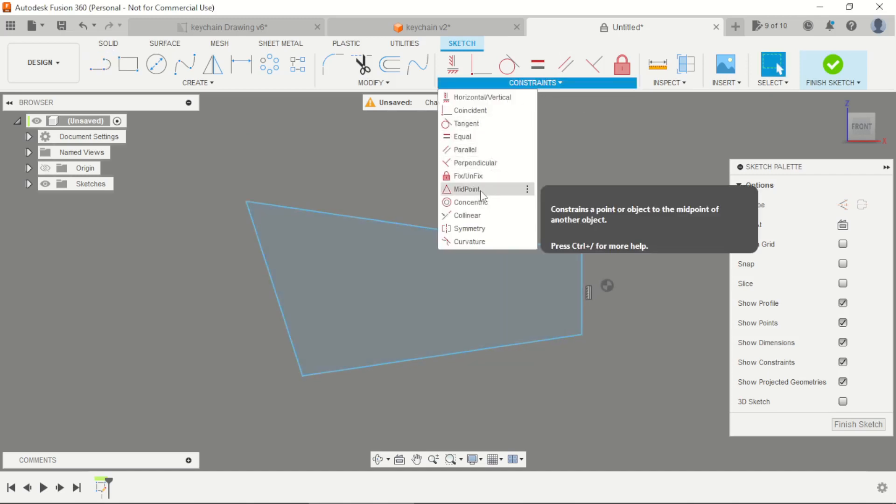
left_click(513, 189)
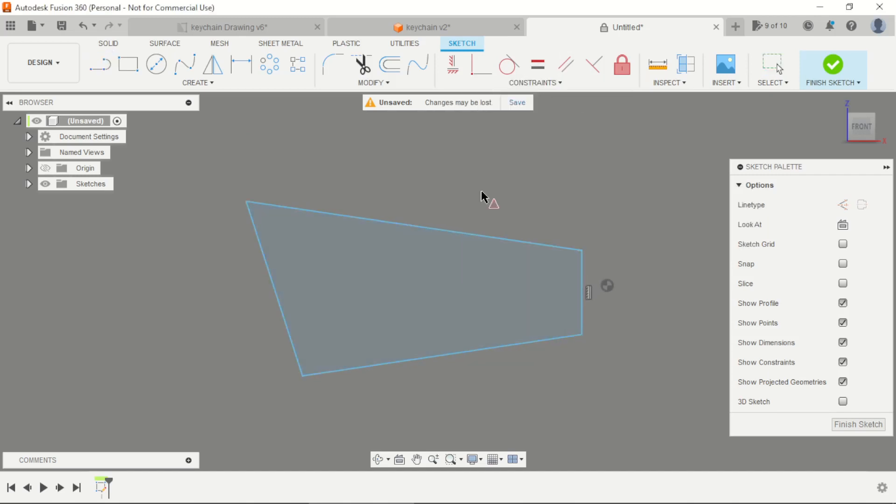
left_click(608, 287)
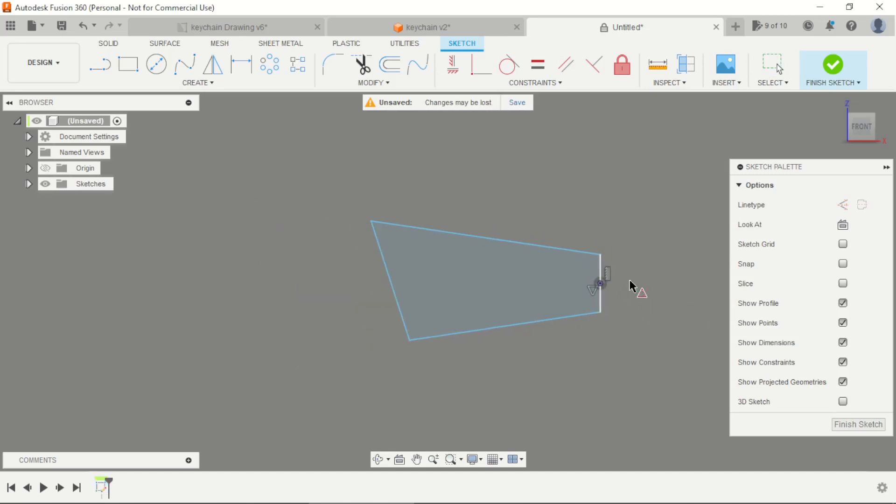
key("Escape")
- Dimension the horizontal distance from the outline's lower-left corner to its right edge as 90 mm
scroll(612, 277, "up", 2)
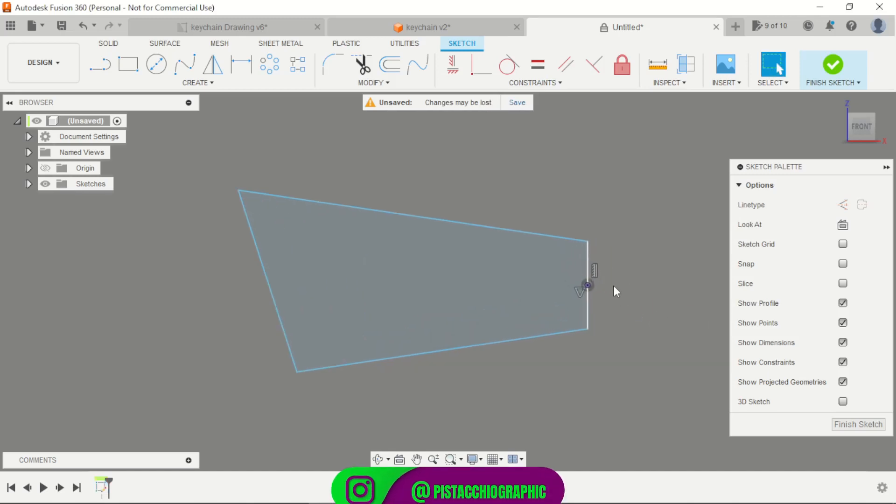
key("d")
left_click(560, 286)
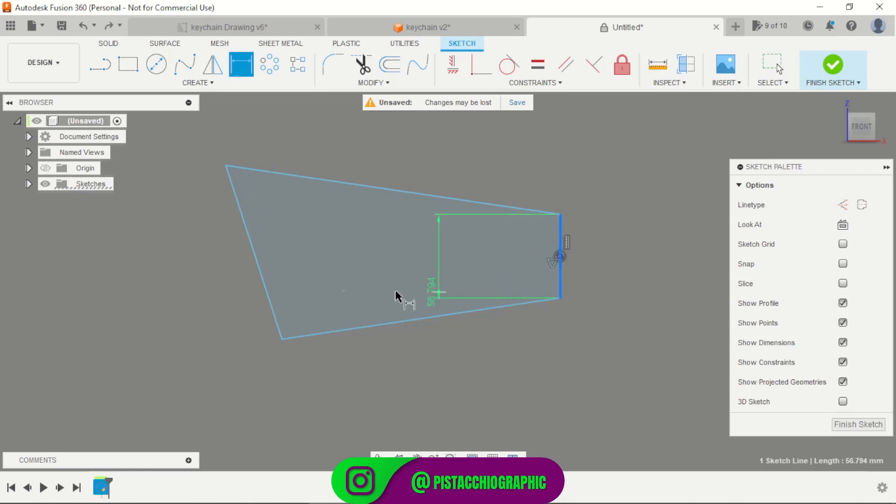
left_click(284, 338)
left_click(415, 393)
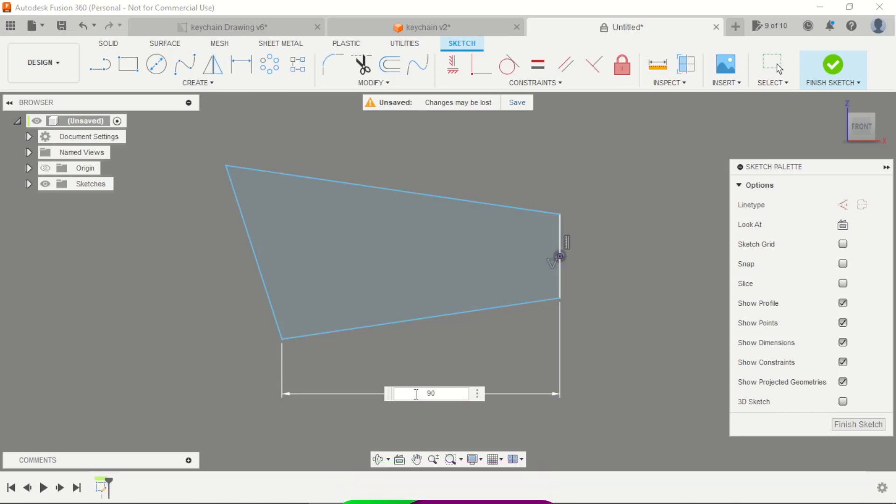
key("Return")
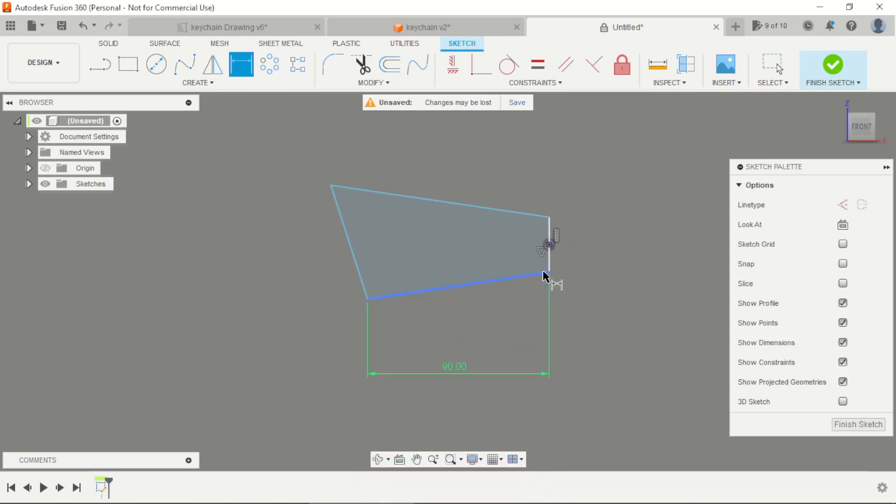
- Dimension the height of the outline's vertical right edge as 34 mm
left_click(617, 252)
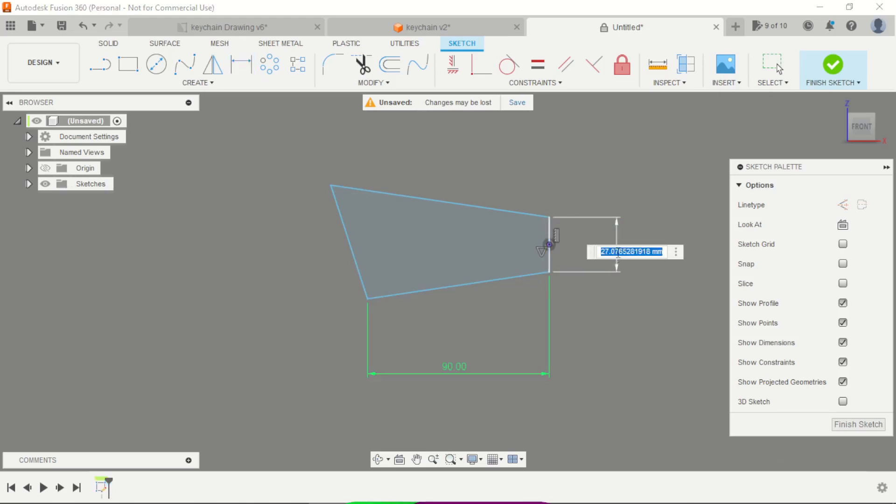
type("34")
key("Return")
- Check the corner angles in the keychain drawing and dimension the outline's lower-left corner angle as 115 degrees
scroll(293, 203, "down", 1)
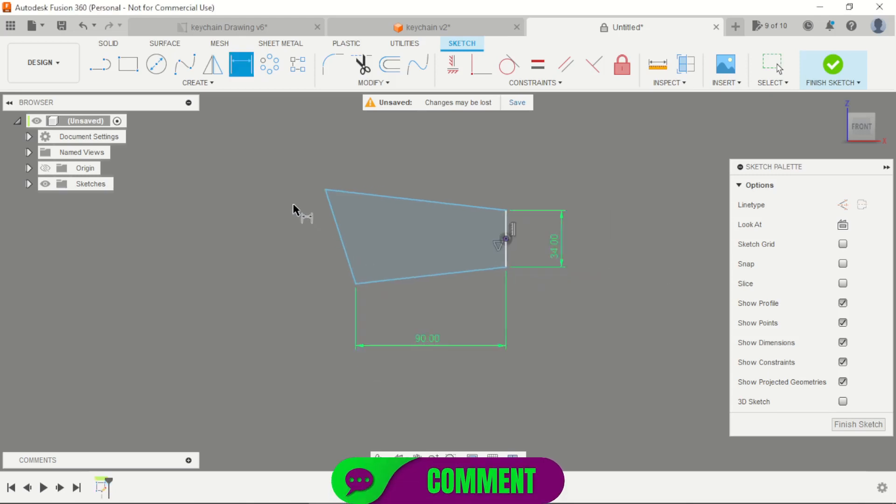
scroll(404, 228, "up", 1)
scroll(363, 257, "up", 1)
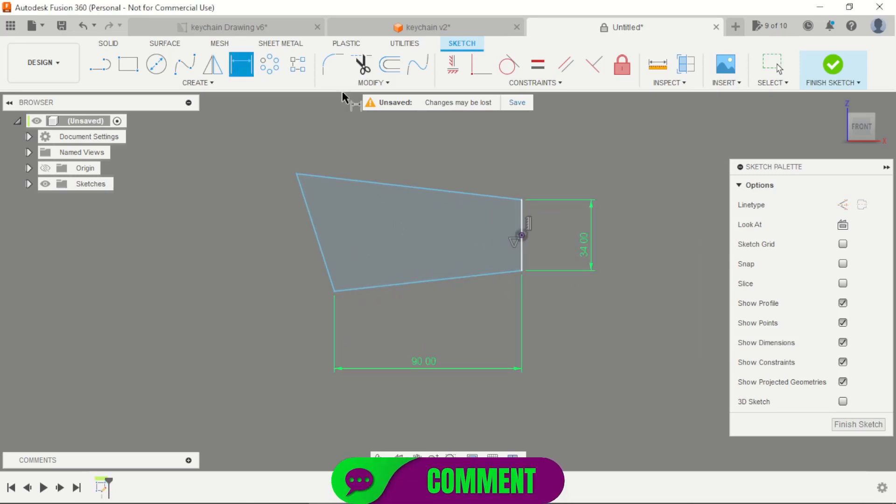
left_click(290, 29)
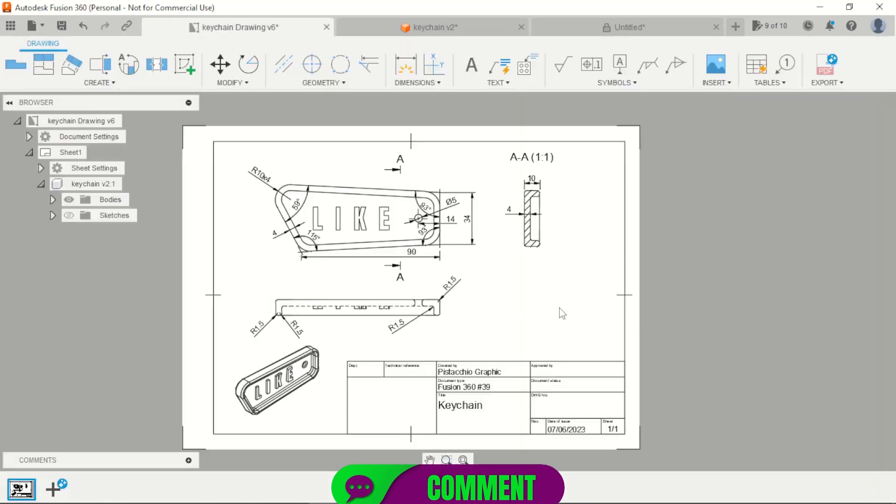
left_click(600, 26)
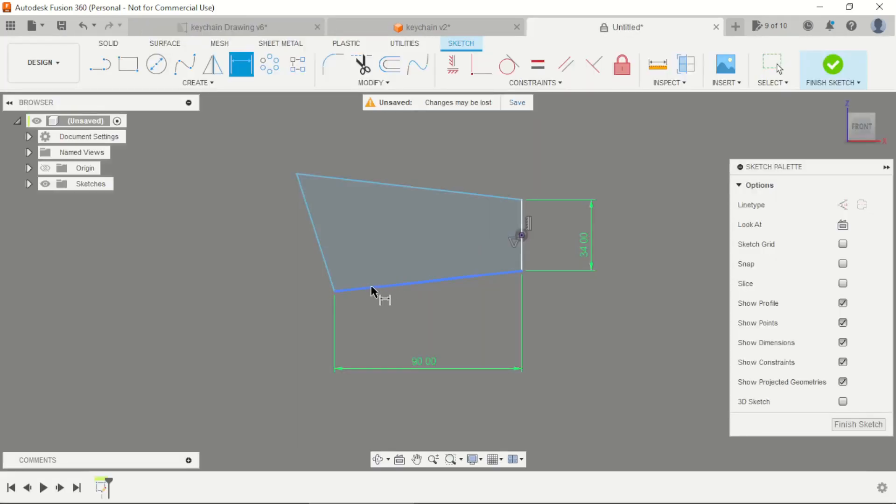
left_click(371, 288)
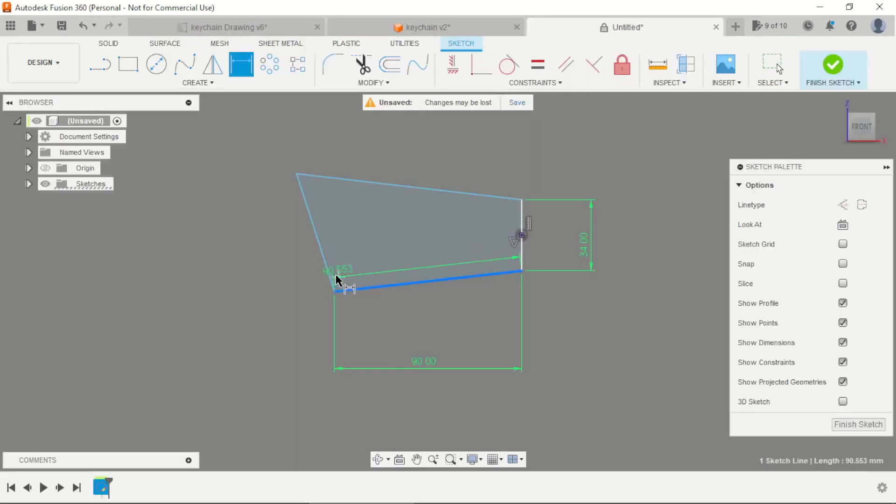
left_click(330, 276)
left_click(359, 264)
type("115")
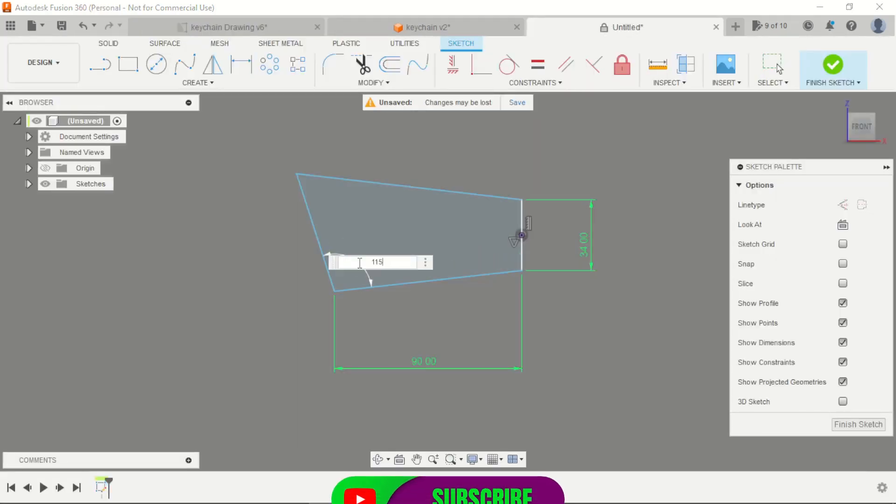
key("Return")
- Dimension the angle between the outline's right edge and lower edge as 93 degrees
scroll(465, 260, "up", 2)
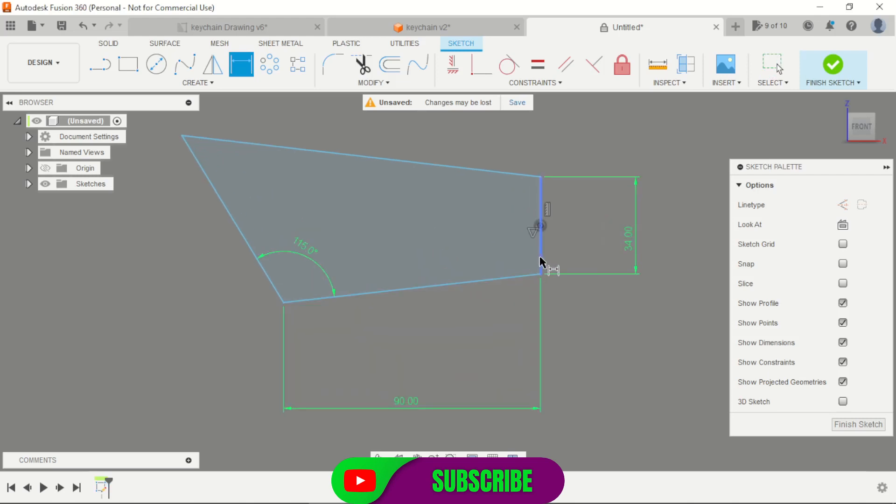
left_click(539, 256)
left_click(509, 274)
scroll(508, 273, "up", 1)
left_click(504, 256)
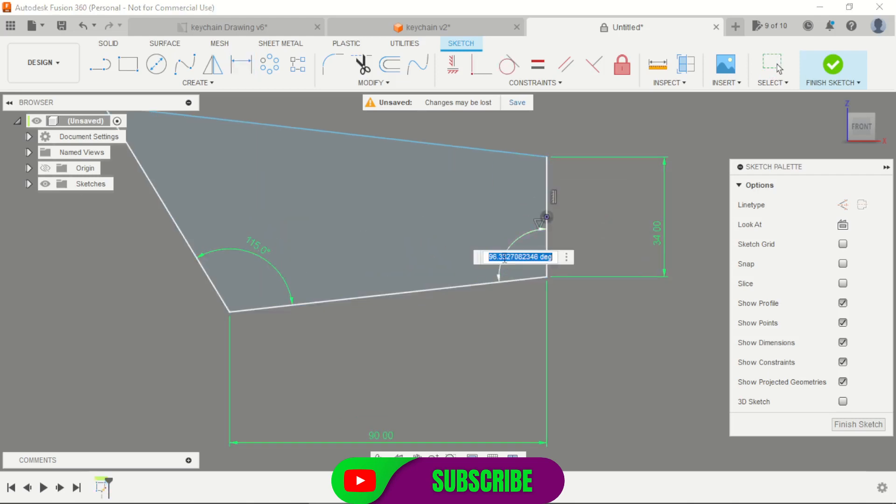
key("Return")
- Dimension the angle between the outline's upper edge and right edge as 93 degrees, and finish the sketch
scroll(503, 260, "up", 2)
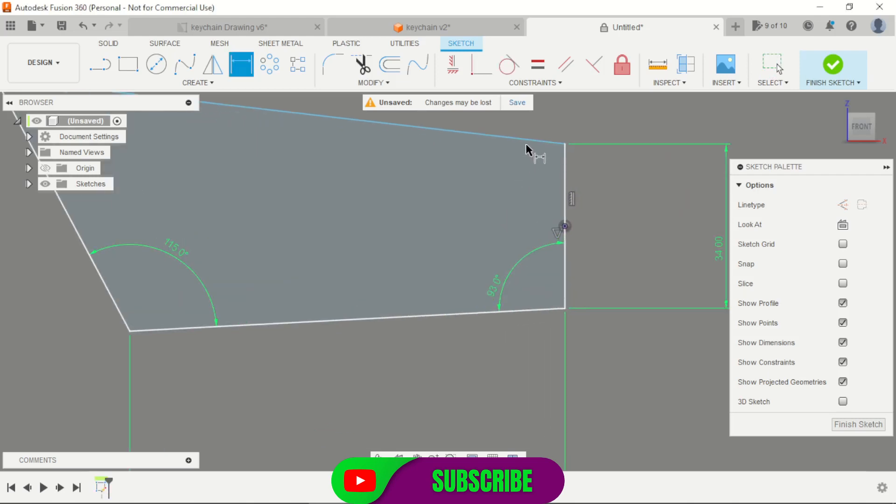
left_click(527, 142)
left_click(565, 175)
left_click(512, 177)
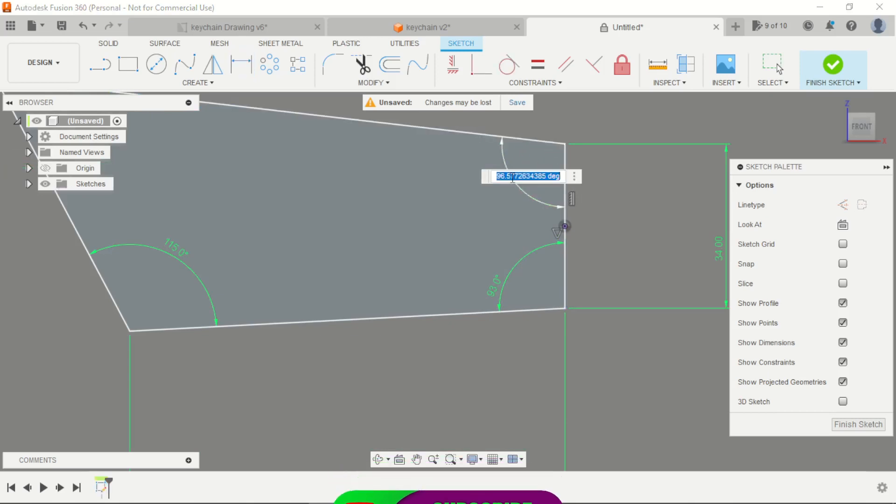
type("93")
key("Return")
scroll(511, 176, "down", 5)
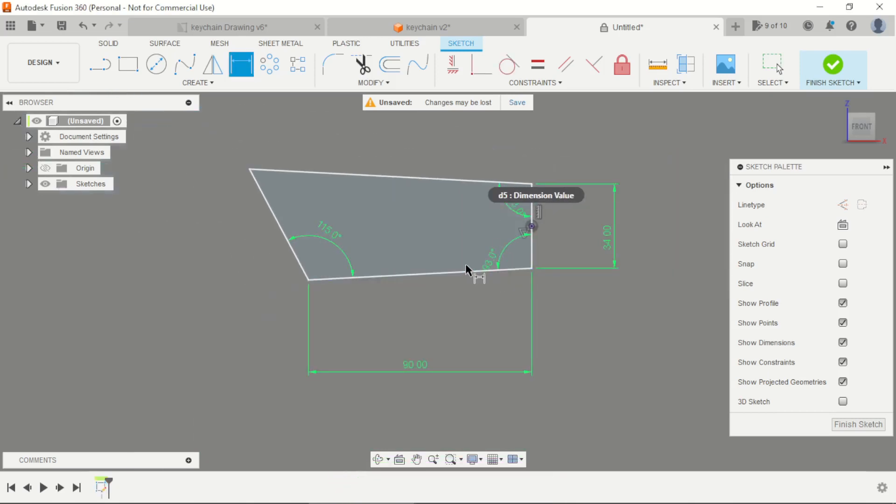
scroll(424, 232, "up", 2)
left_click(844, 71)
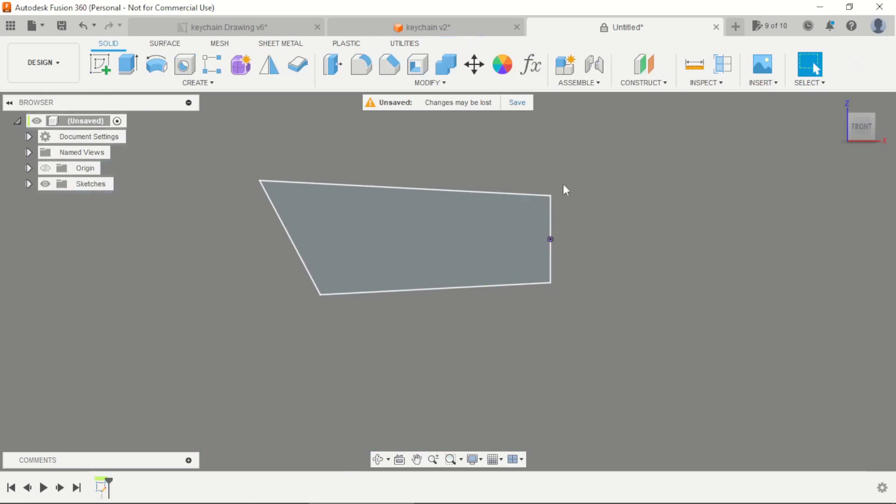
- Check the thickness in the keychain drawing and extrude the four-sided profile 10 mm as a new body
left_click(290, 27)
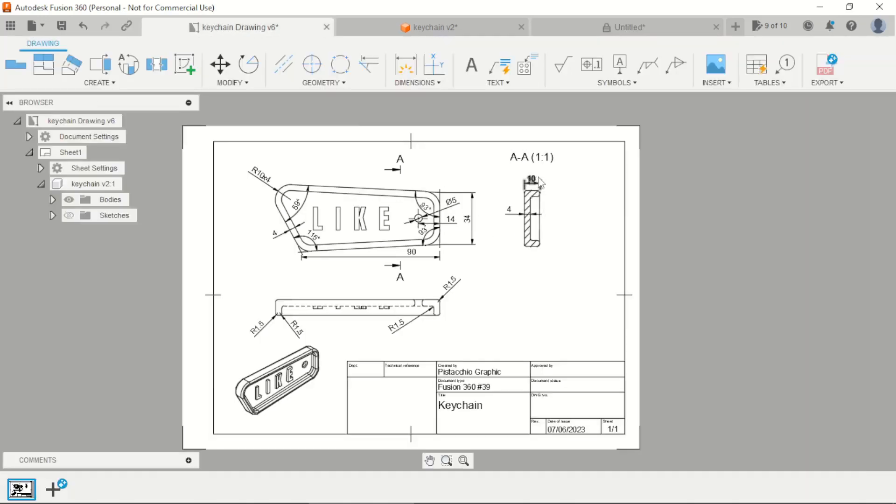
left_click(625, 27)
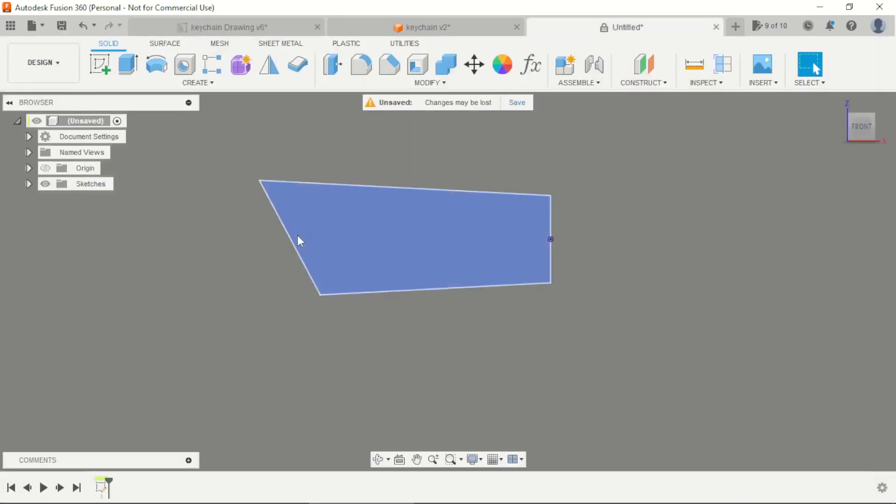
key("e")
left_click(305, 287)
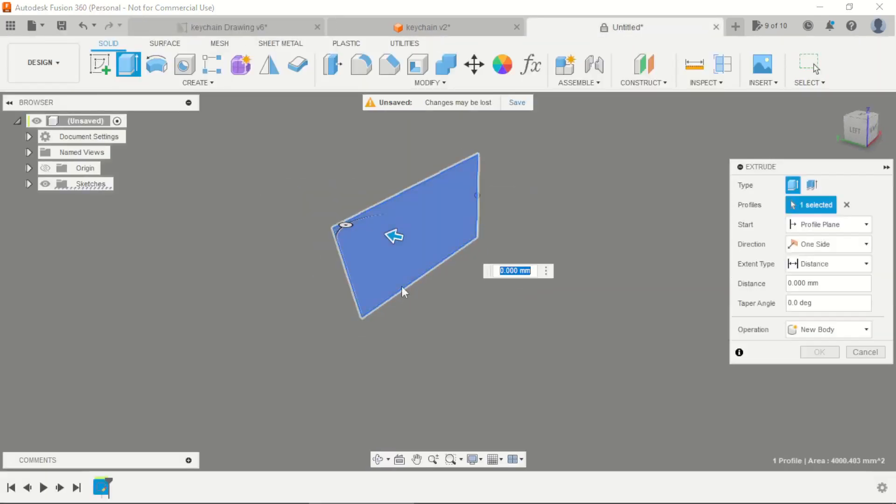
type("10")
key("Return")
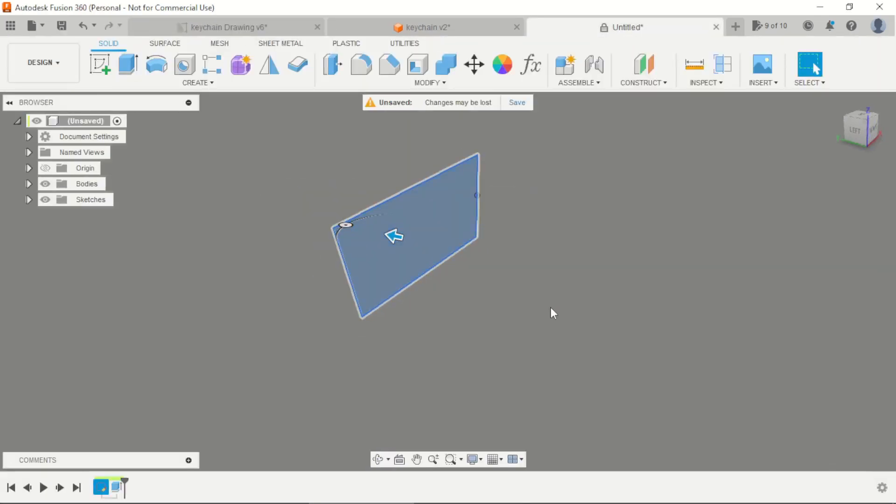
- Check the corner radius in the keychain drawing and fillet the body's four corner edges with a 10 mm radius
mouse_move(541, 288)
middle_mouse_down("shift")
mouse_move(519, 282)
mouse_move(526, 298)
mouse_move(514, 299)
middle_mouse_up("shift")
left_click(236, 28)
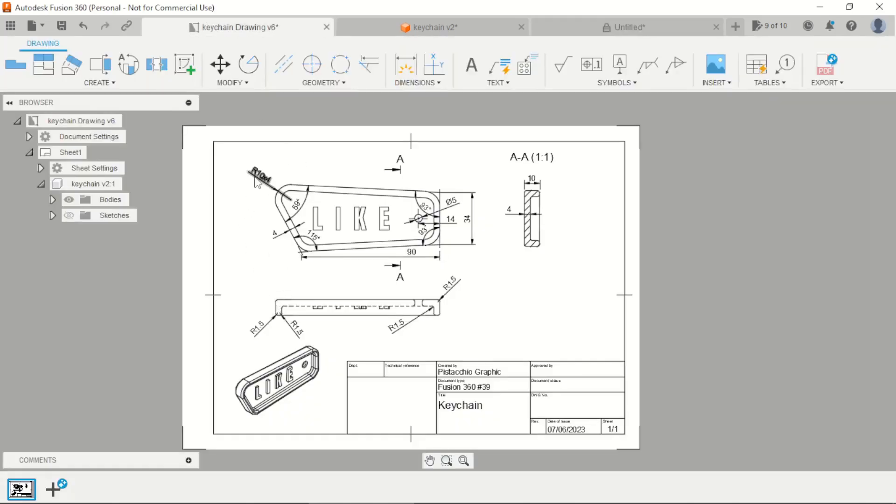
left_click(584, 29)
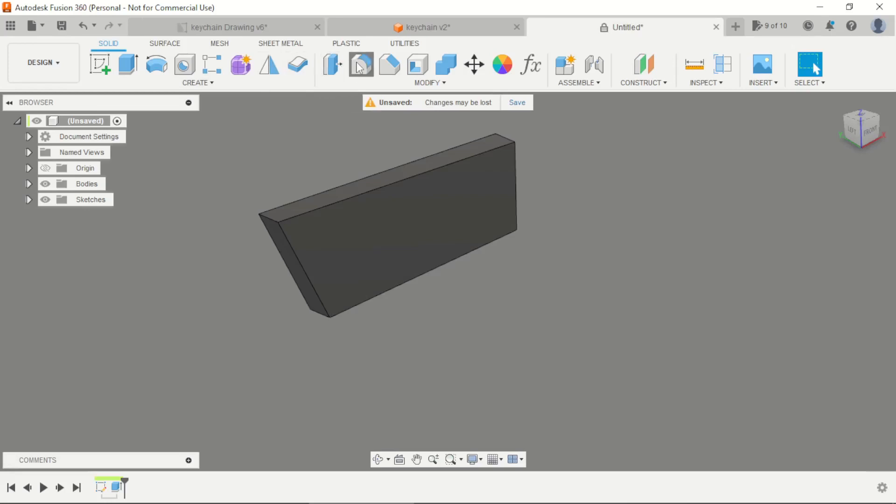
left_click(360, 65)
left_click(272, 215)
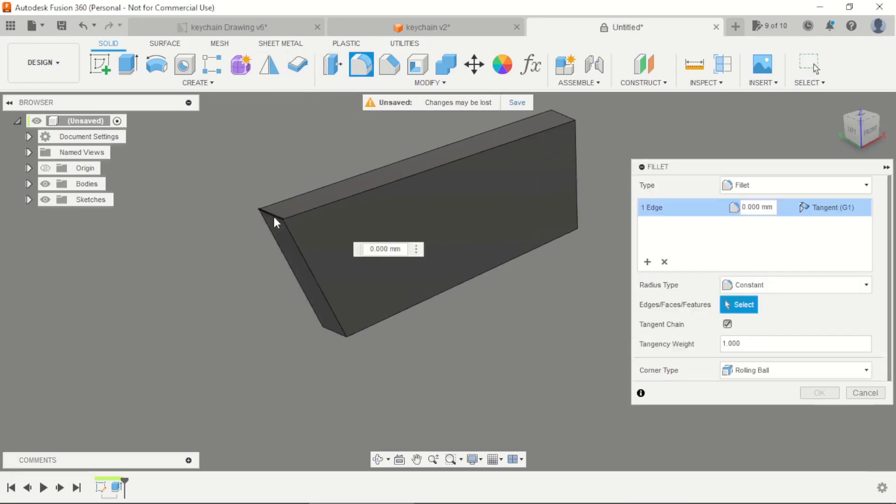
left_click(556, 113)
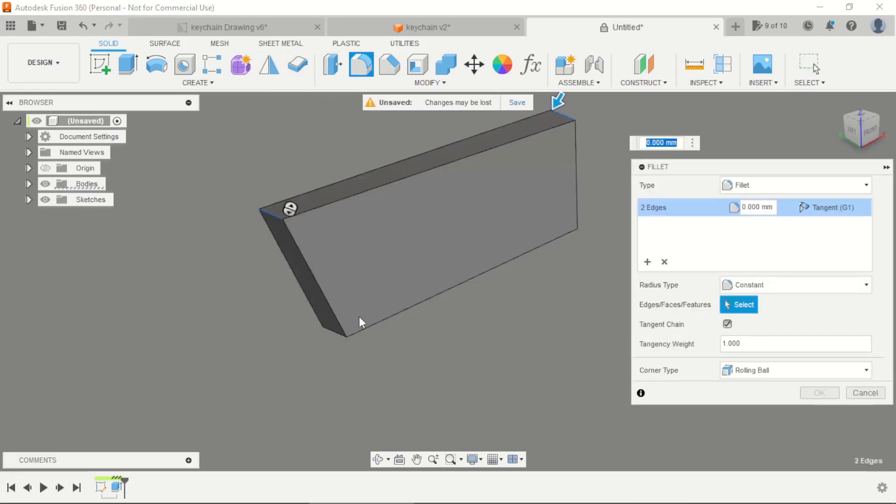
left_click(337, 334)
middle_click_drag(514, 320, 529, 268, "shift")
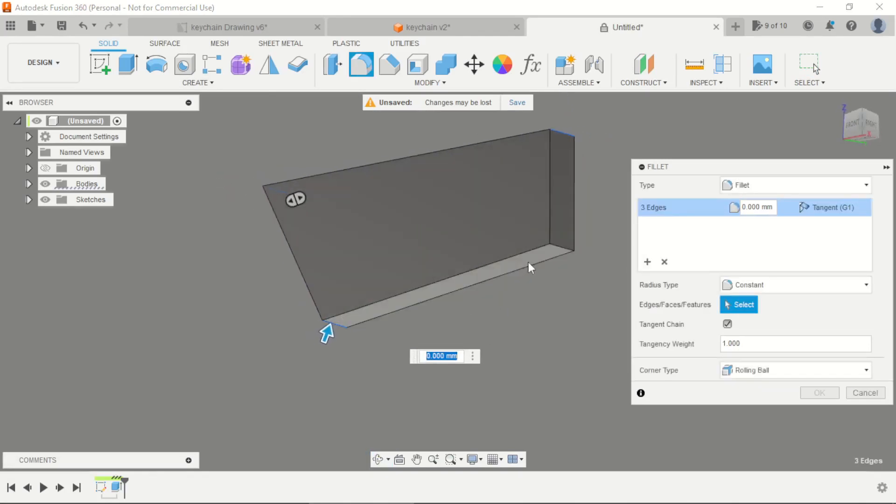
left_click(556, 249)
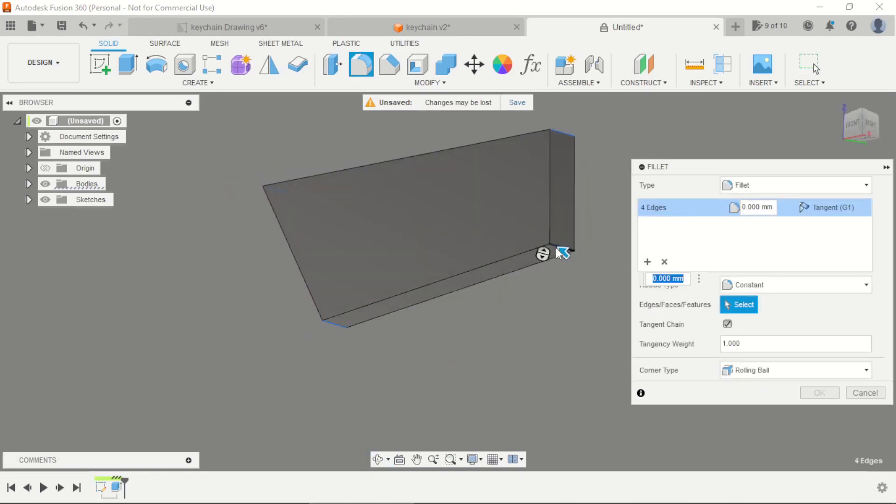
type("10")
key("Return")
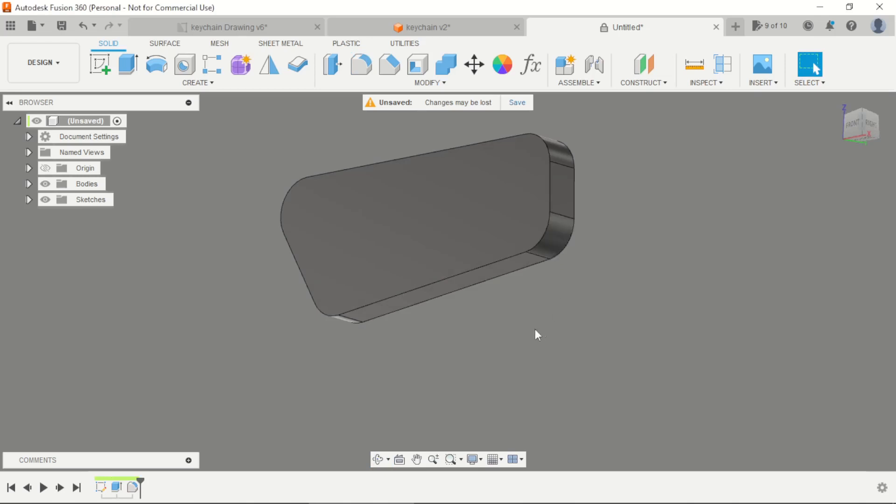
- Shell the body from its front face with a 4 mm inside thickness
middle_click_drag(536, 334, 622, 346, "shift")
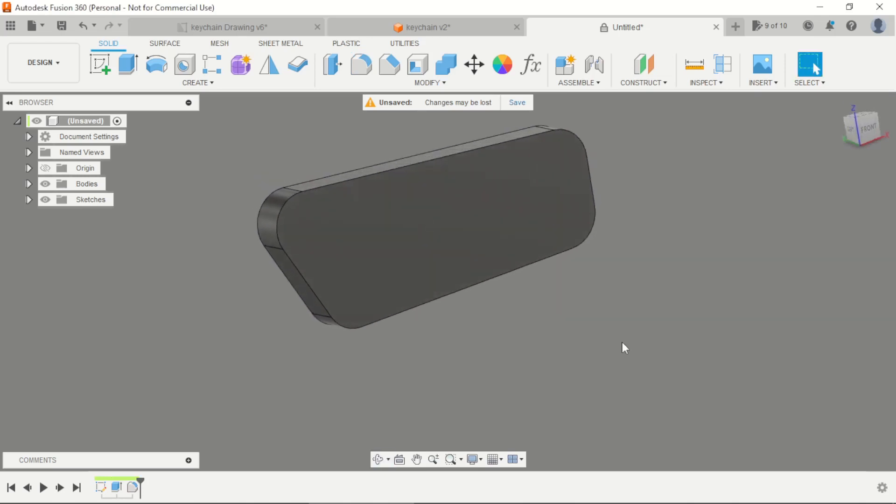
left_click(417, 64)
left_click(378, 236)
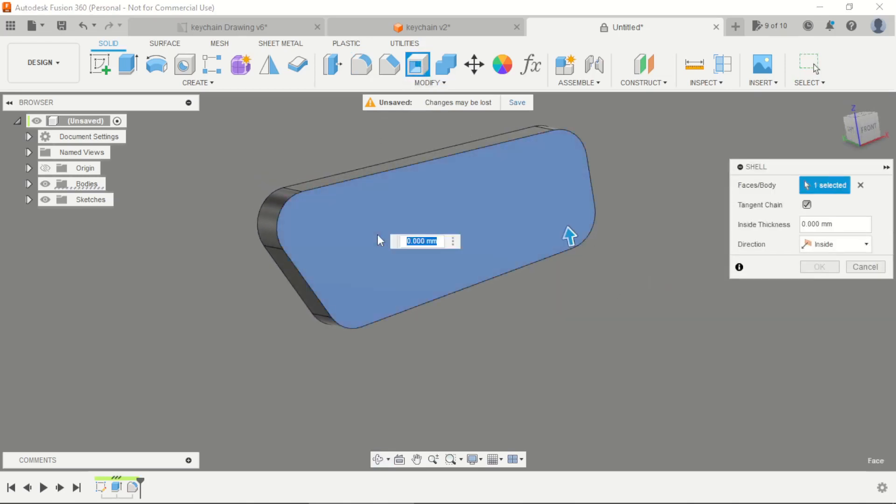
type("4")
key("Return")
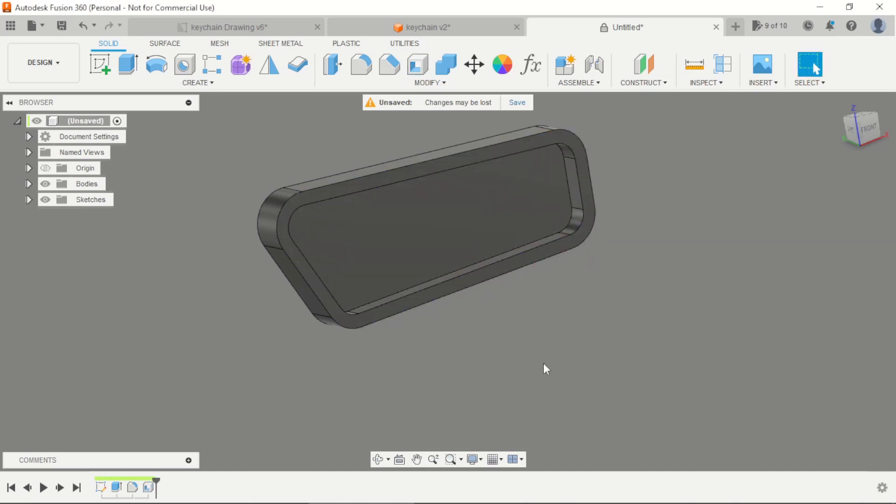
- Check the edge radii in the keychain drawing and fillet the pocket floor edge, both rim edges and the outer back edge at 1.5 mm
mouse_move(543, 364)
middle_mouse_down("shift")
mouse_move(532, 318)
mouse_move(530, 360)
middle_mouse_up("shift")
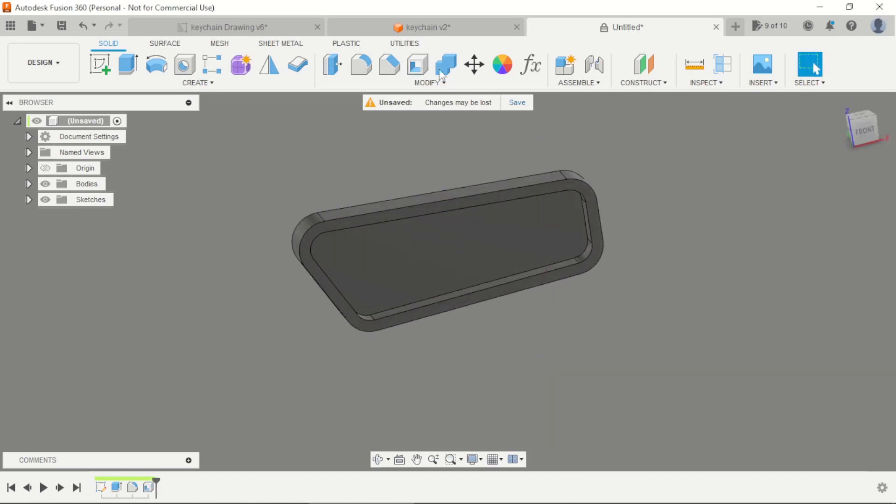
left_click(294, 27)
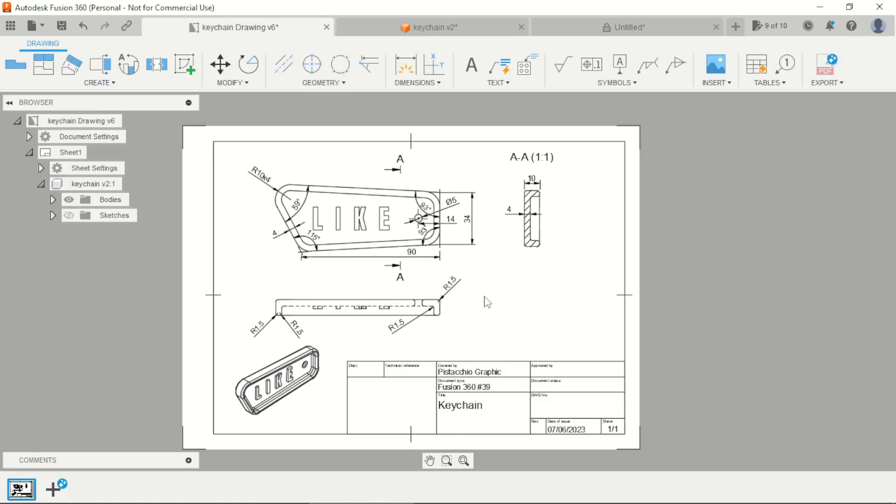
left_click(602, 28)
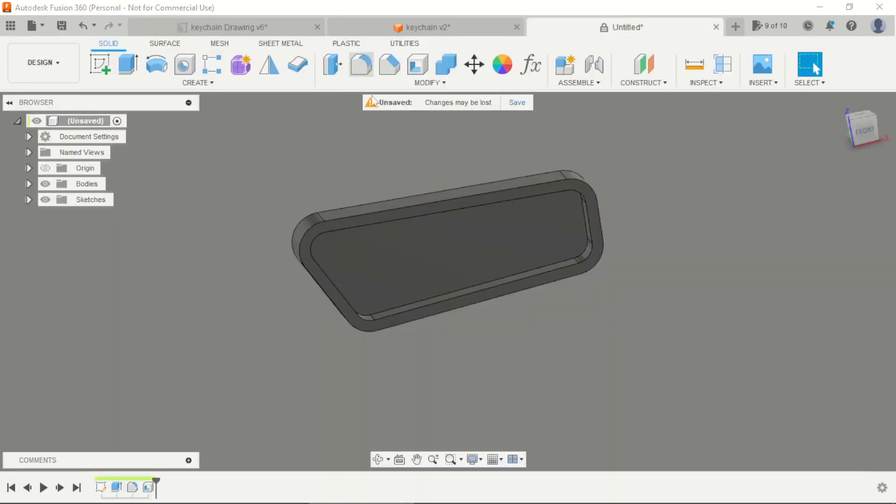
left_click(362, 64)
scroll(340, 354, "up", 5)
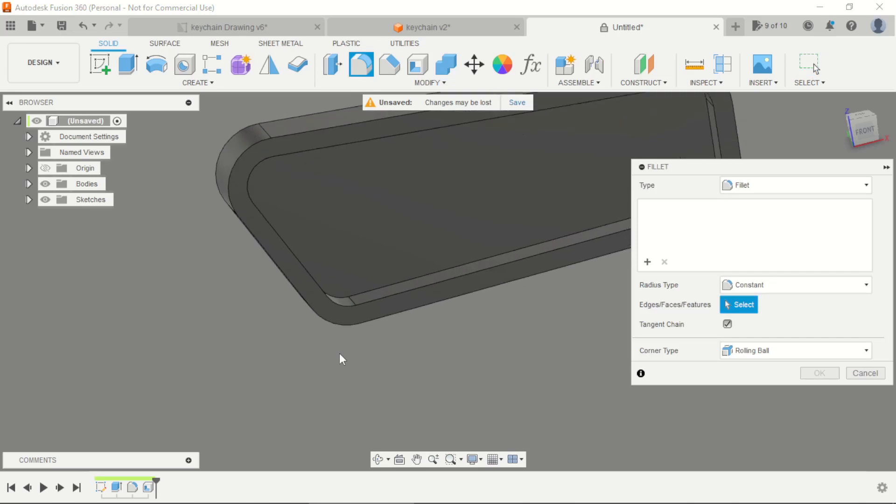
left_click(380, 286)
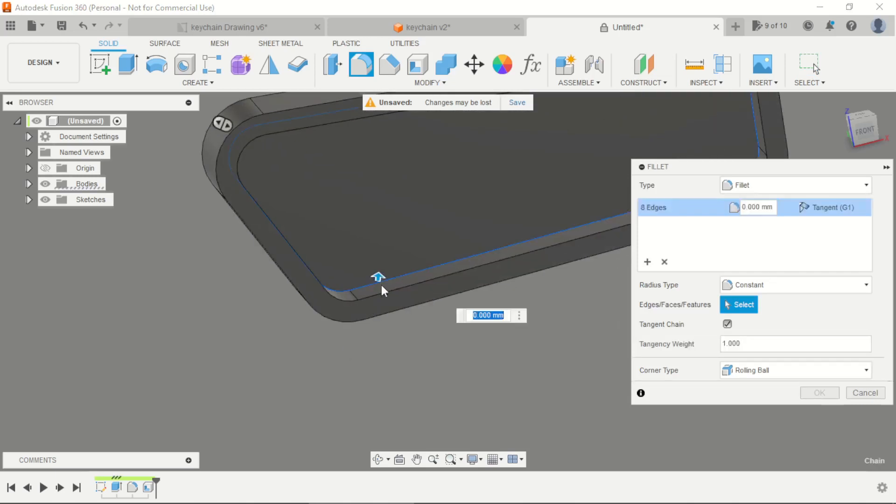
left_click(382, 313)
middle_click_drag(380, 352, 359, 369, "shift")
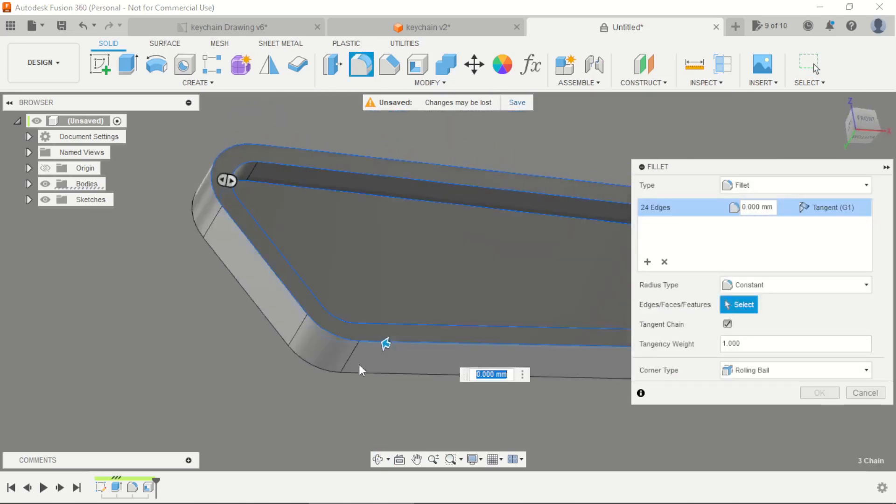
left_click(360, 371)
type("1")
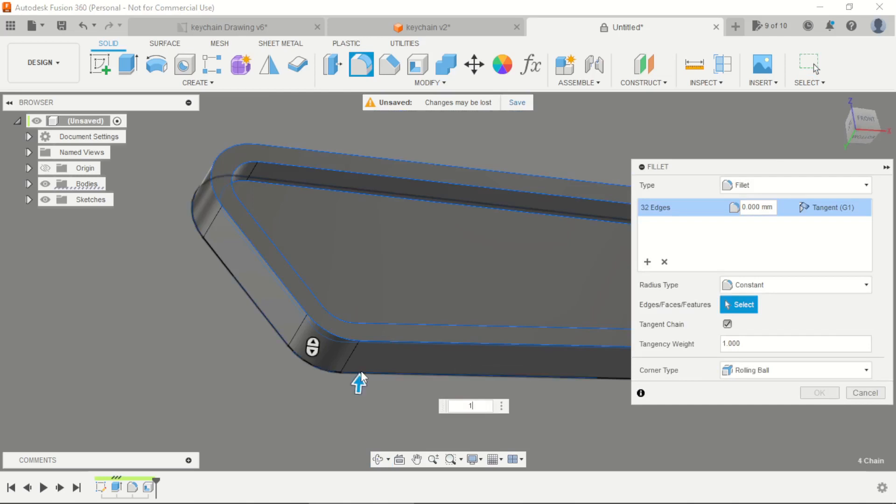
type(".5")
key("Return")
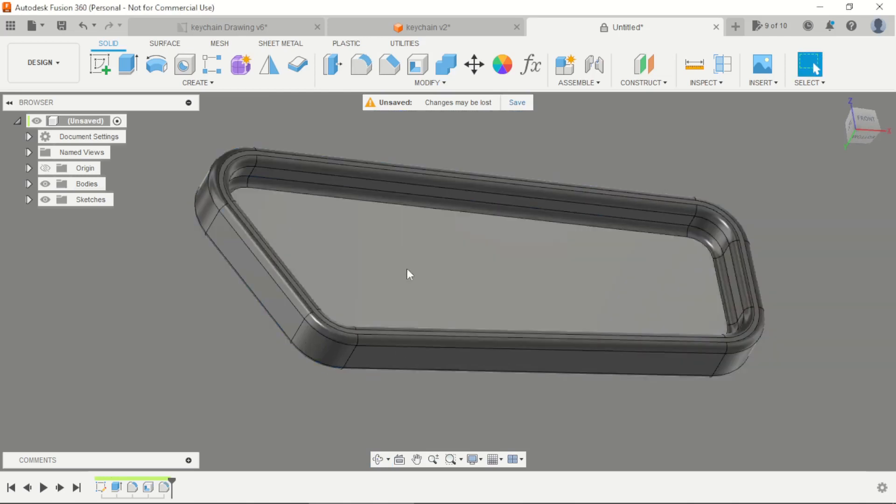
- Examine the keychain drawing for the hole's diameter and its distance from the right edge
scroll(410, 266, "down", 3)
middle_click_drag(540, 155, 514, 267, "shift")
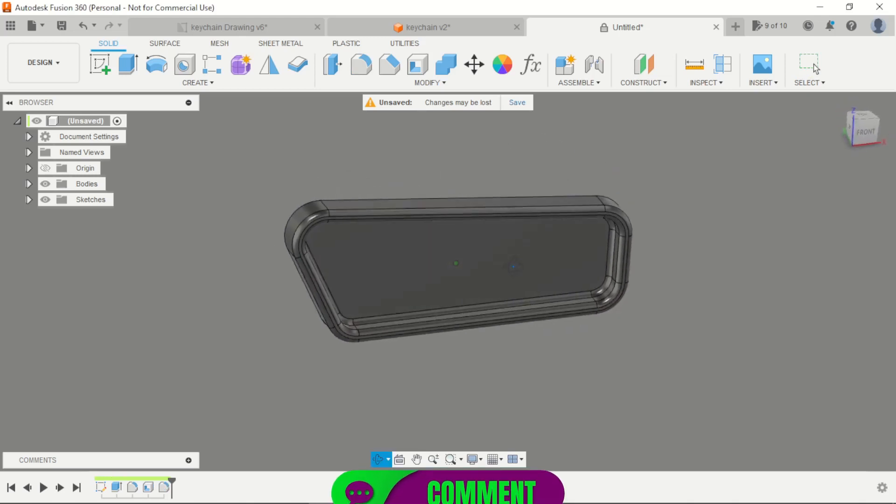
left_click(262, 28)
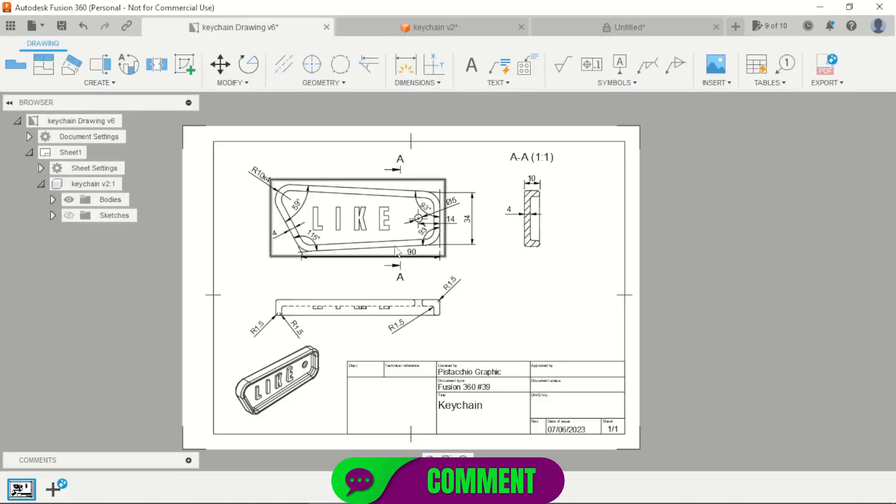
scroll(494, 230, "up", 4)
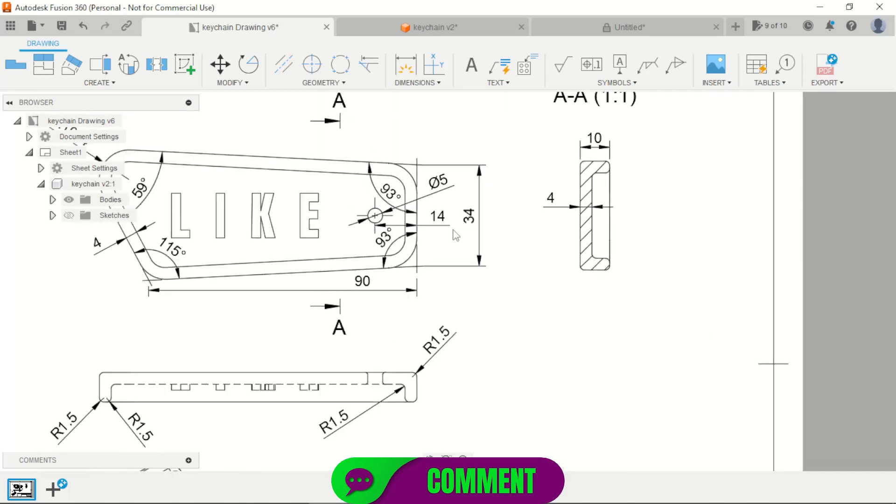
scroll(420, 232, "up", 3)
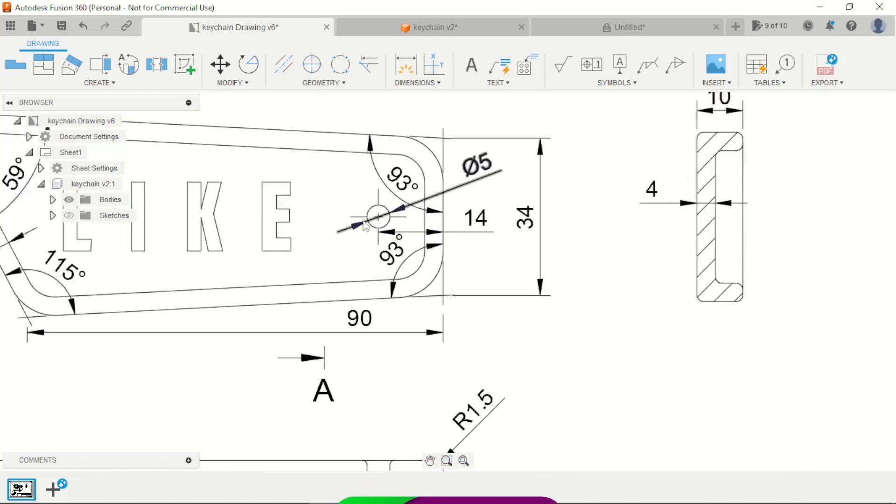
scroll(380, 227, "down", 5)
scroll(450, 219, "up", 2)
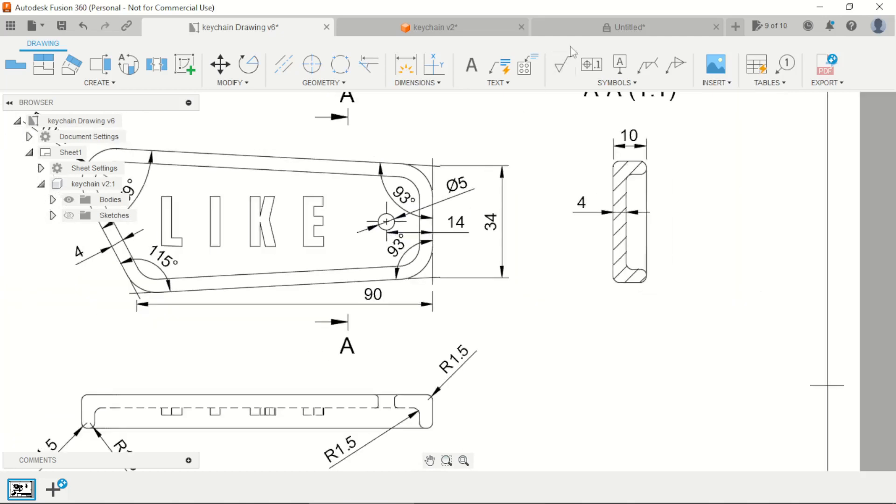
left_click(587, 32)
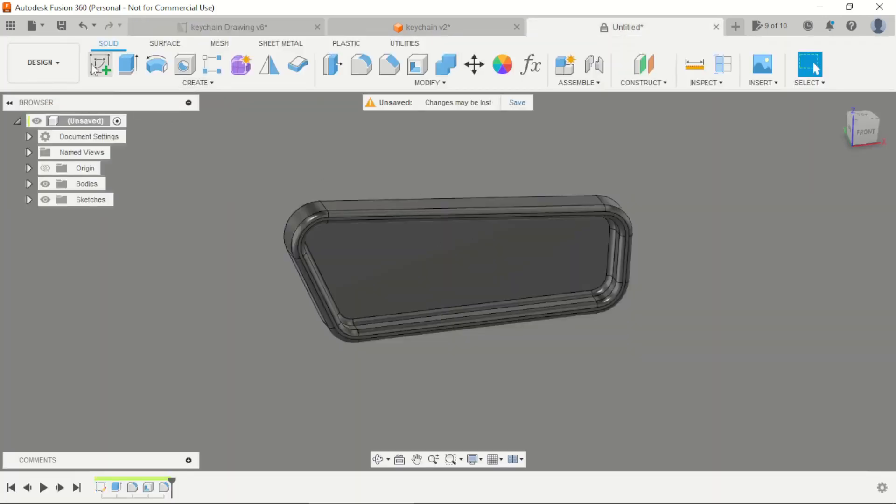
- Start a sketch on the pocket floor and draw a 5 mm diameter circle near its right end
left_click(98, 68)
left_click(504, 253)
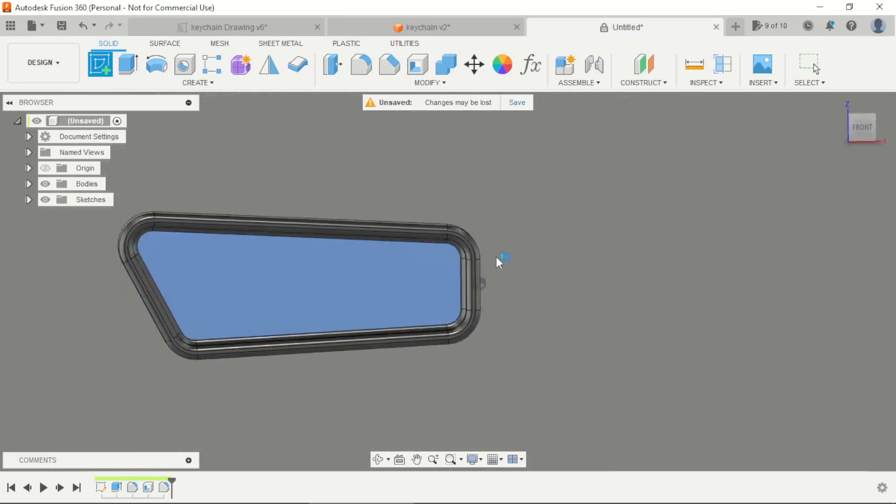
scroll(327, 283, "up", 2)
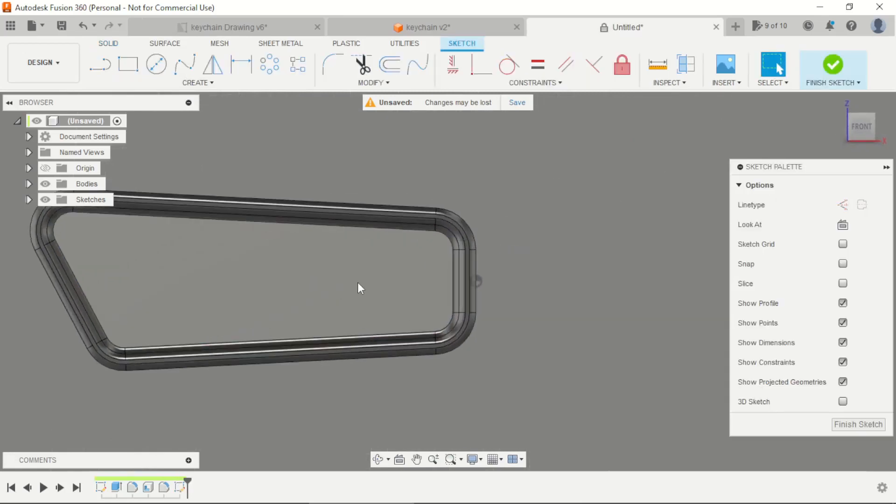
key("c")
left_click(406, 280)
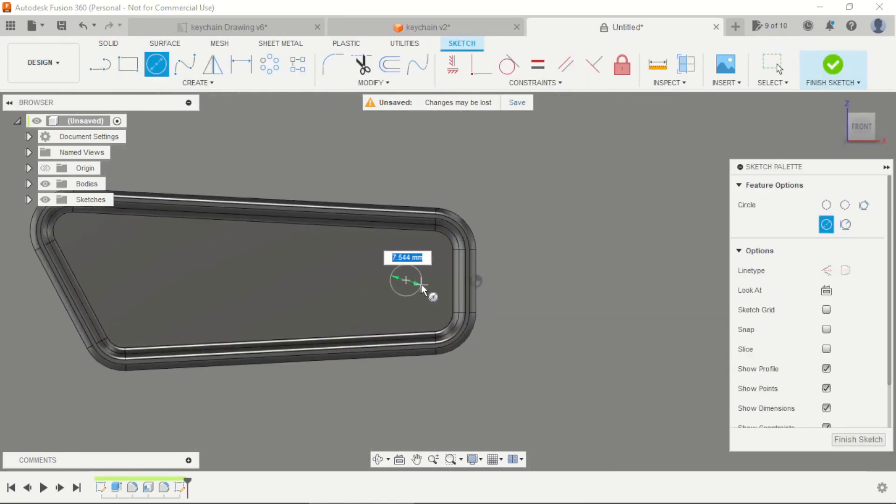
type("5")
key("Return")
key("Escape")
- Dimension the horizontal distance from the circle's center to the body's right edge as 14 mm
scroll(427, 287, "up", 2)
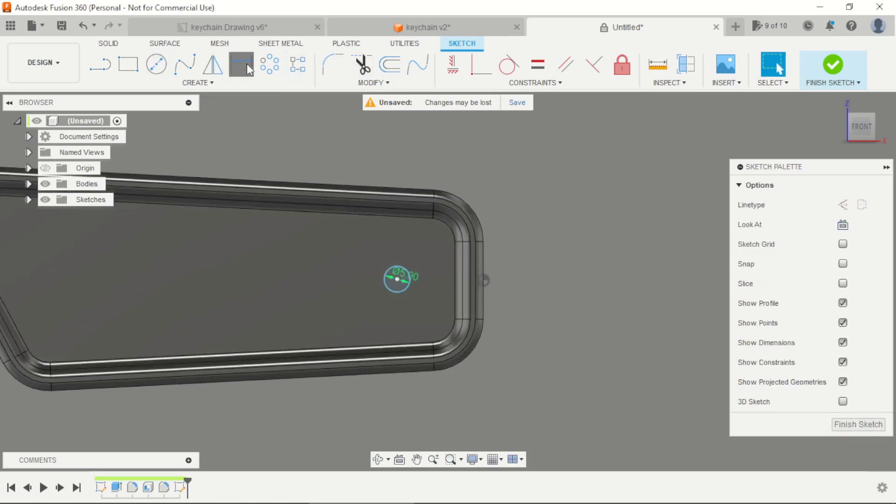
left_click(397, 278)
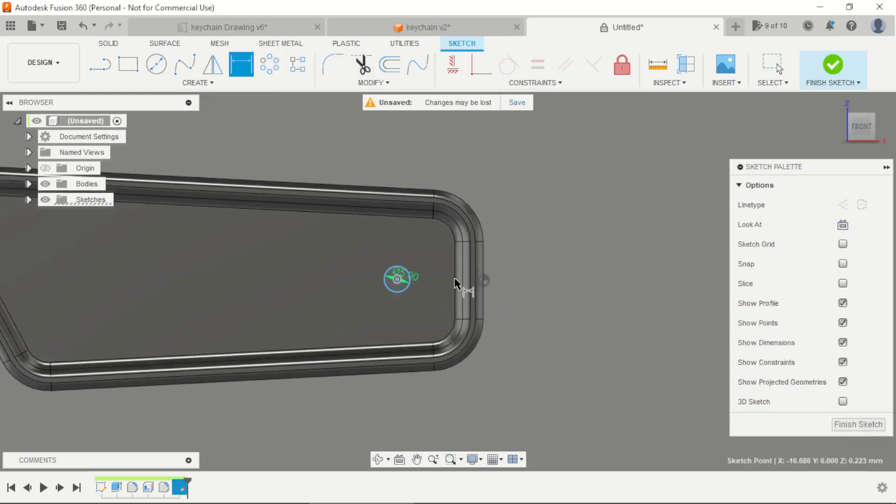
left_click(486, 281)
left_click(454, 138)
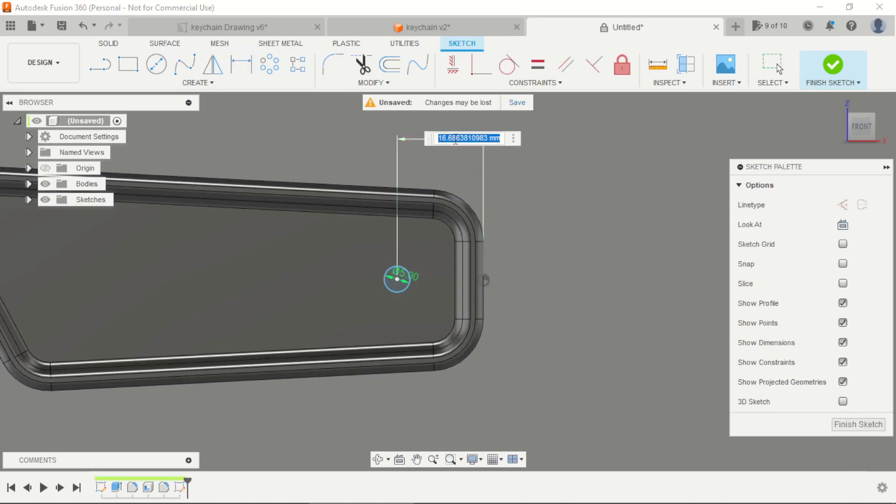
type("14")
key("Return")
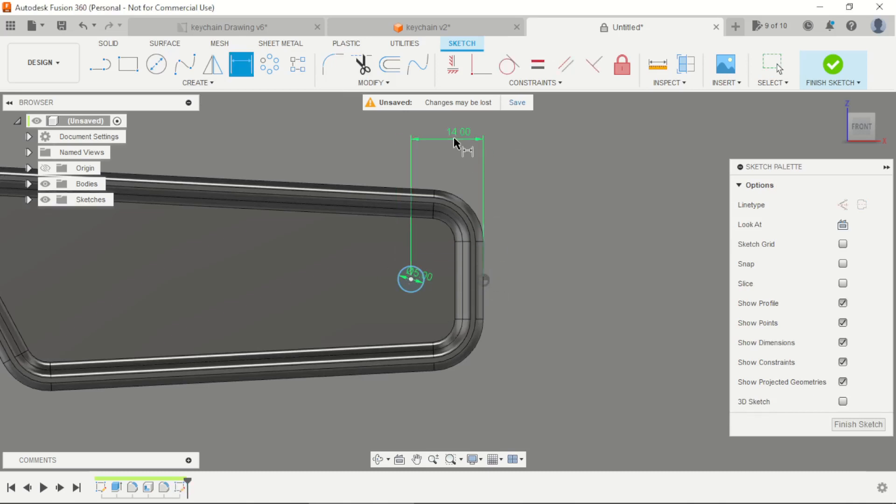
- Align the circle's center horizontally with the origin point on the right edge and finish the sketch
left_click(455, 68)
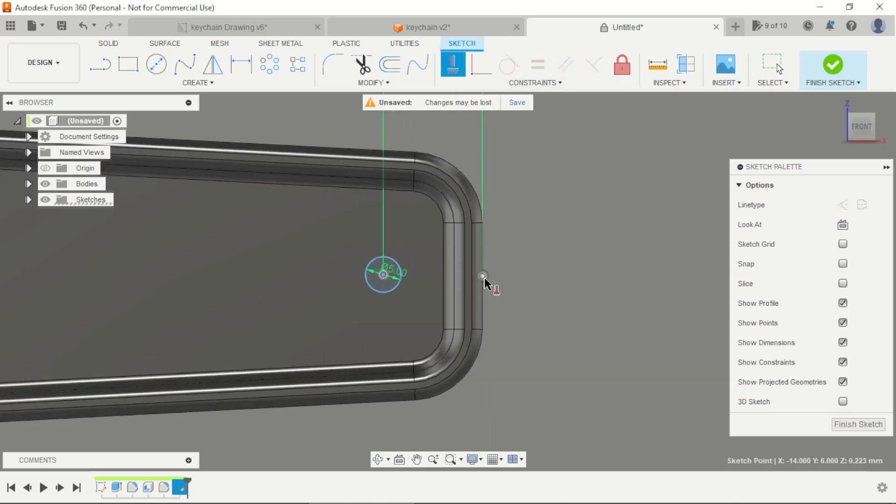
left_click(485, 280)
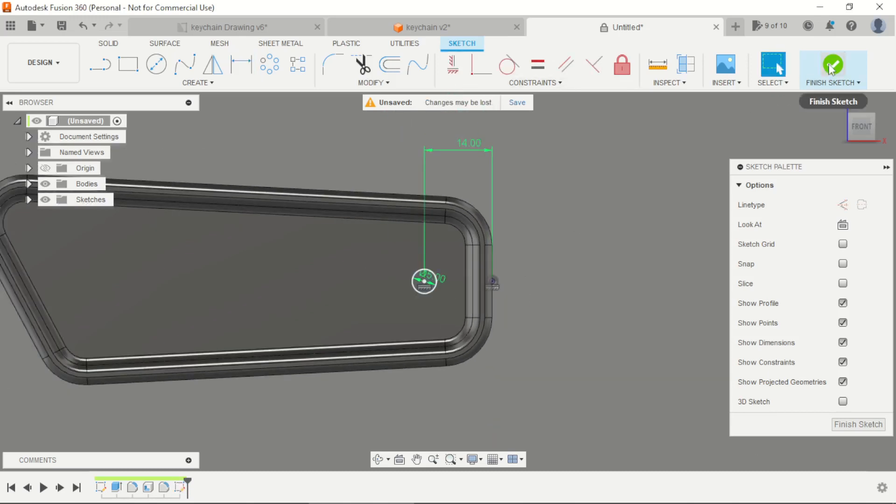
left_click(831, 69)
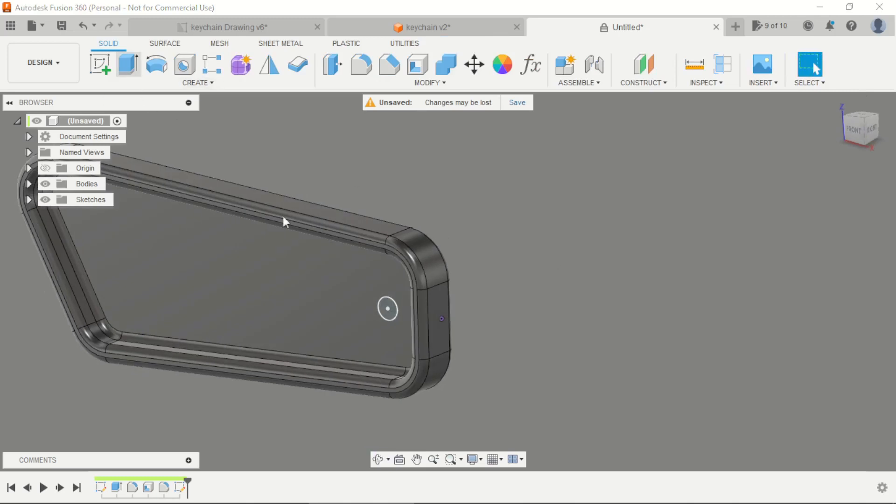
- Extrude the 5 mm circle as a cut of about 23 mm through the pocket floor to form the keyring hole
key("e")
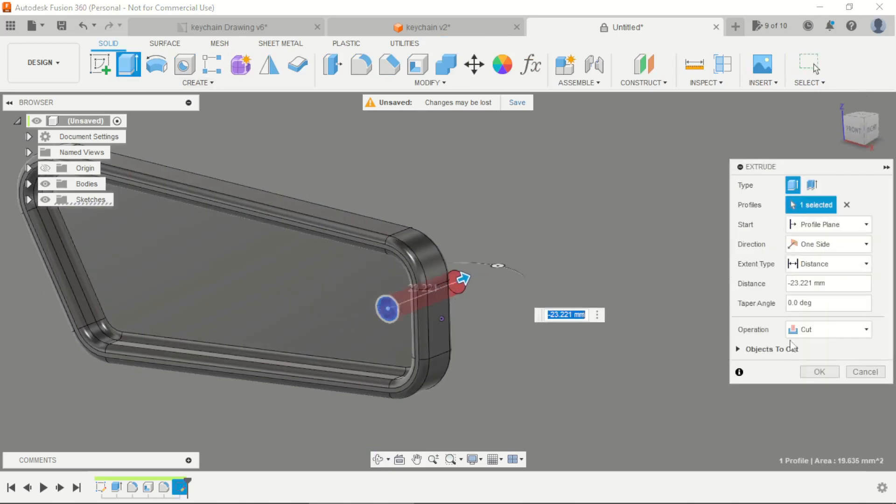
left_click(820, 372)
scroll(626, 226, "down", 3)
middle_click_drag(615, 259, 607, 282, "shift")
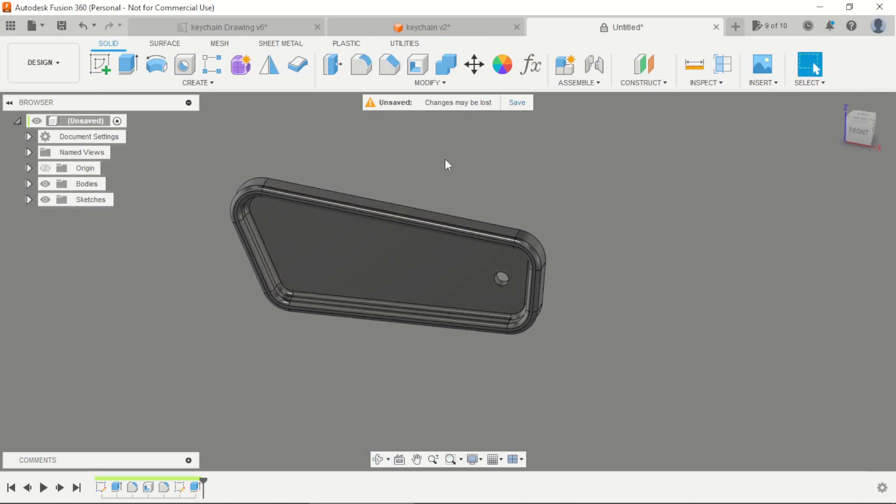
- Try a 2 mm fillet on both circular edges of the keyring hole, and undo it
scroll(537, 288, "up", 5)
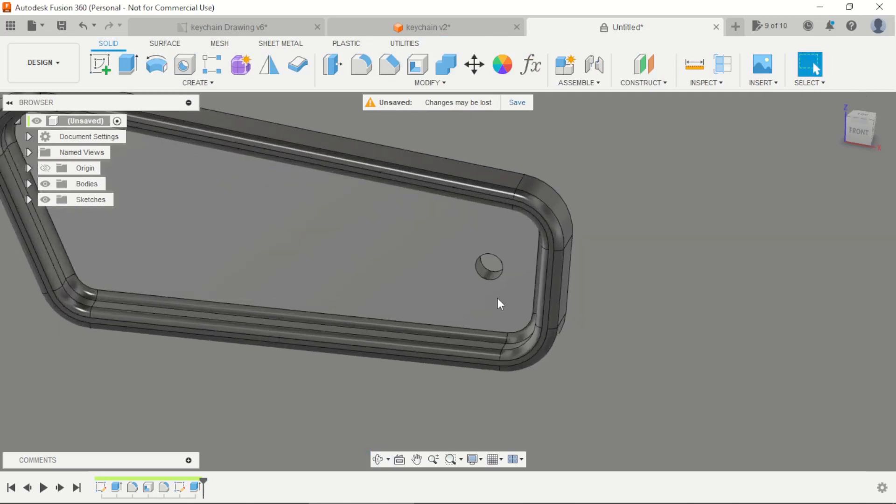
key("f")
left_click(491, 275)
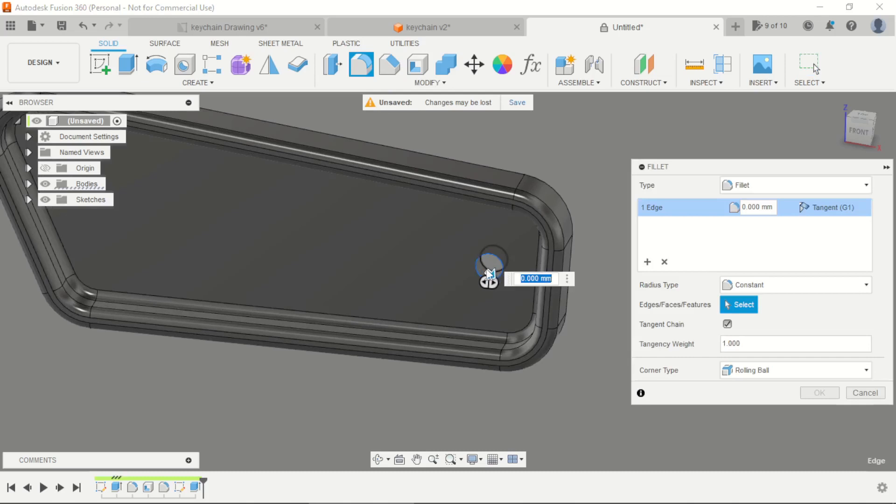
left_click(489, 273)
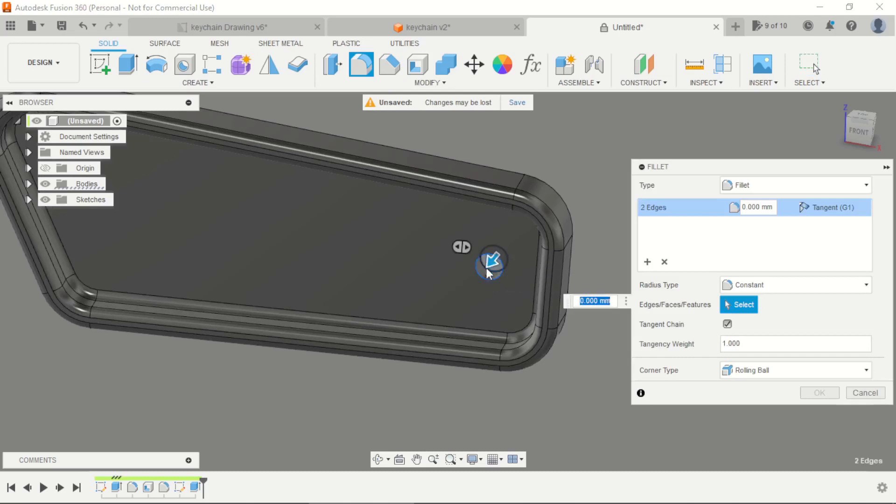
type("2")
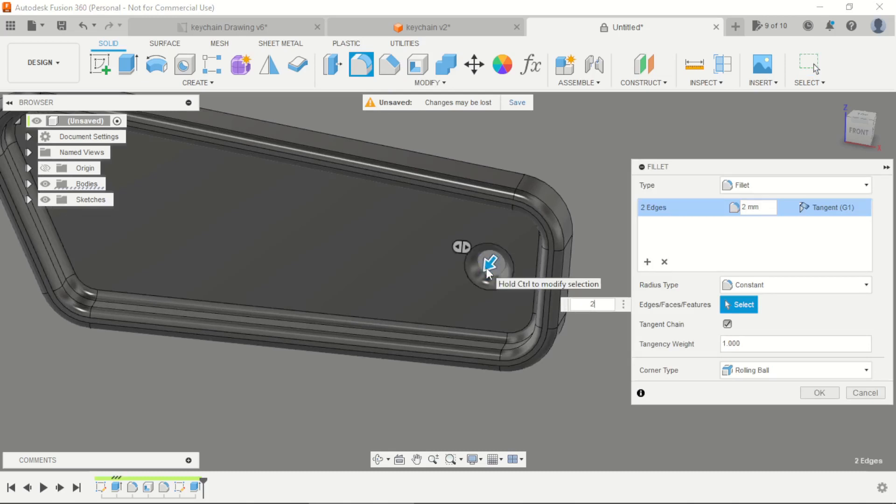
key("Return")
middle_click_drag(708, 309, 708, 269, "shift")
key("ctrl+z")
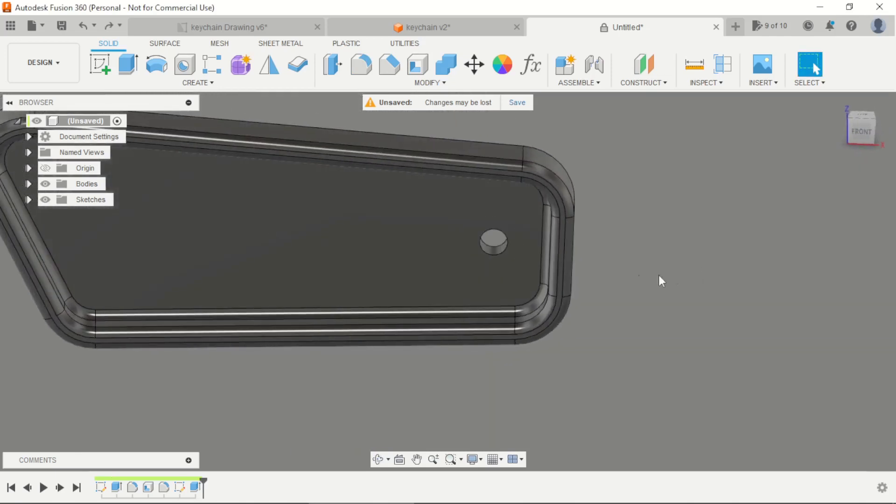
- Fillet both circular edges of the keyring hole with a 1 mm radius
key("f")
left_click(499, 256)
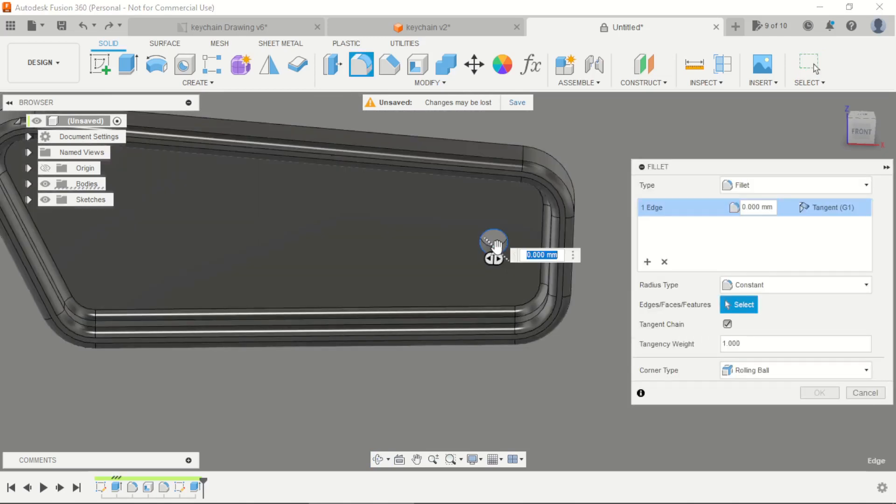
left_click(503, 245)
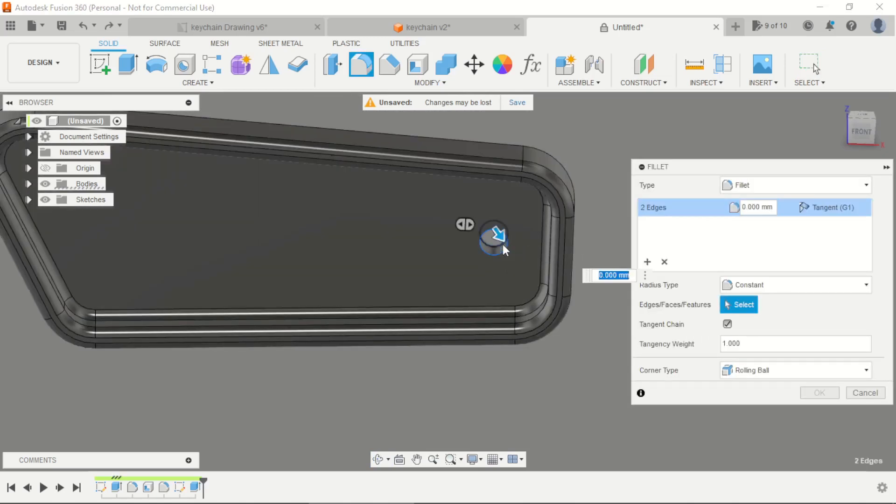
type("1")
key("Return")
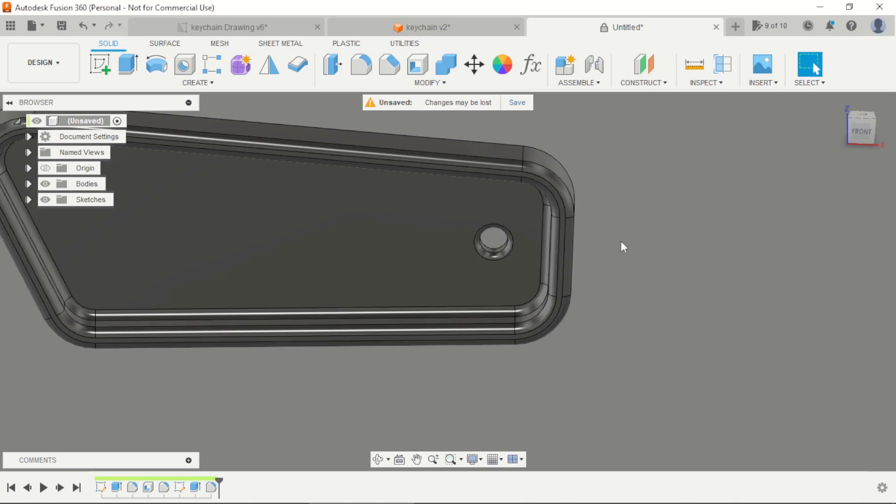
- Start a sketch on the pocket floor and draw a rectangular text frame beside the keyring hole
middle_click_drag(622, 246, 614, 360, "shift")
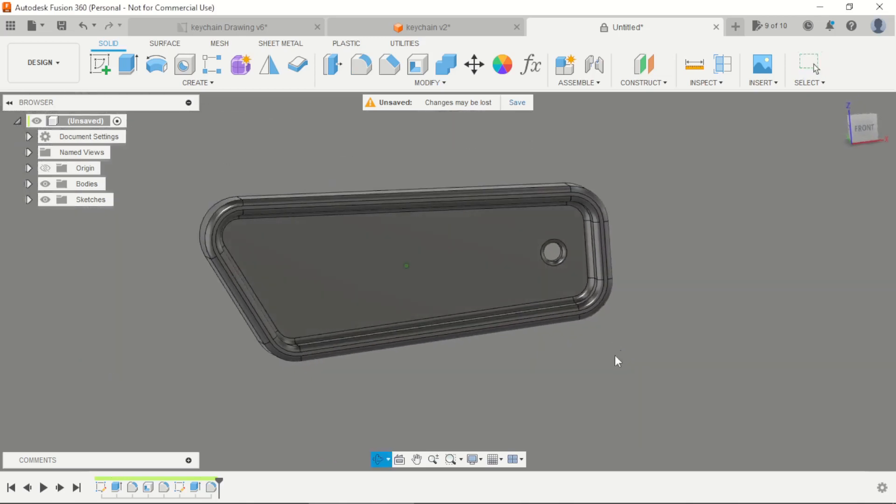
left_click(100, 64)
left_click(314, 264)
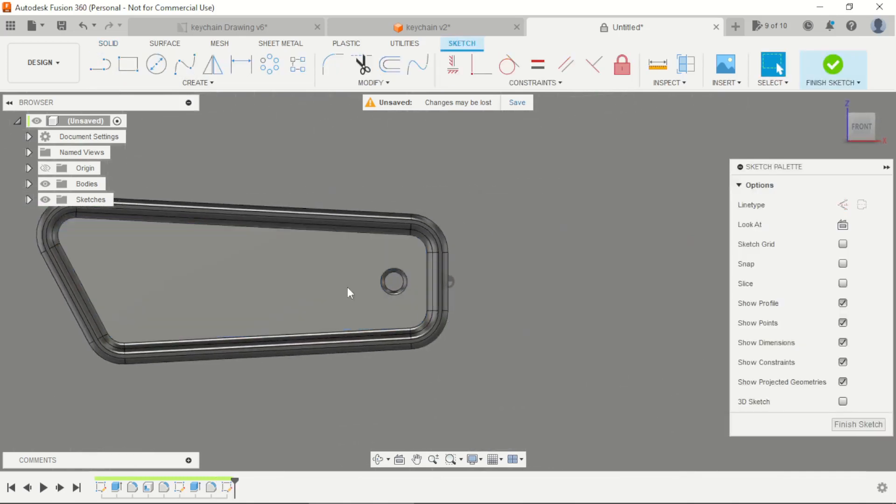
left_click(192, 84)
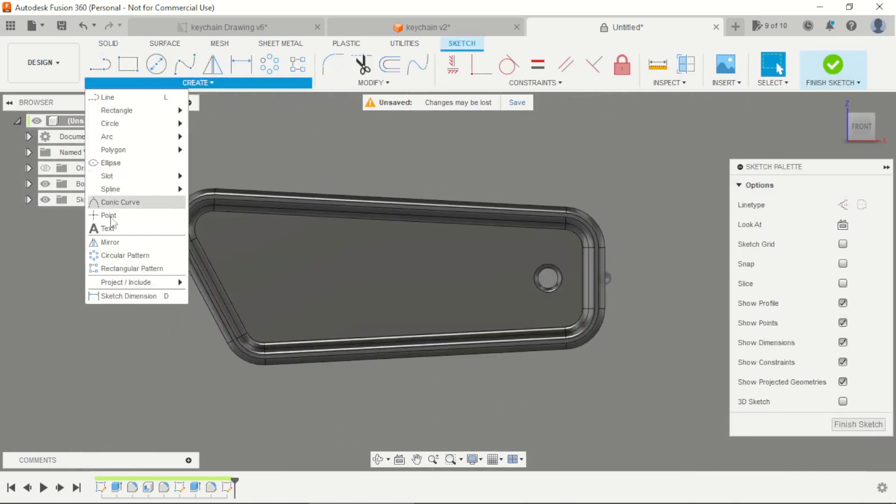
left_click(110, 221)
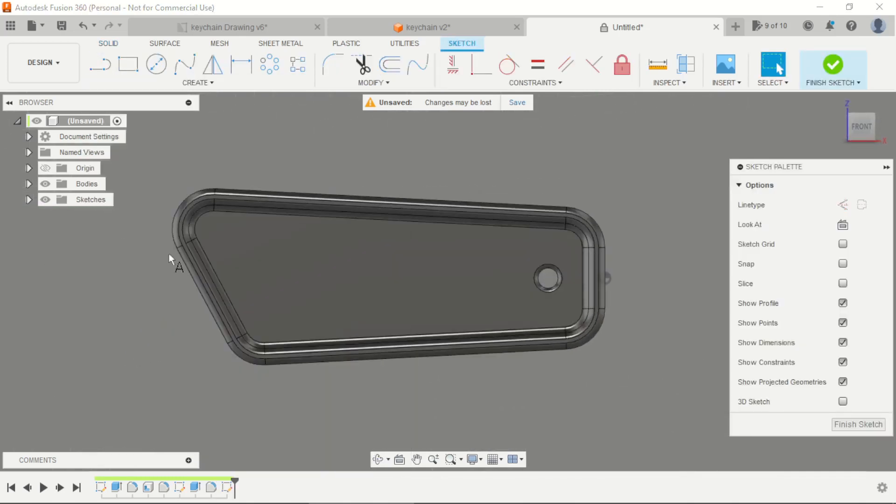
left_click(286, 265)
left_click(513, 316)
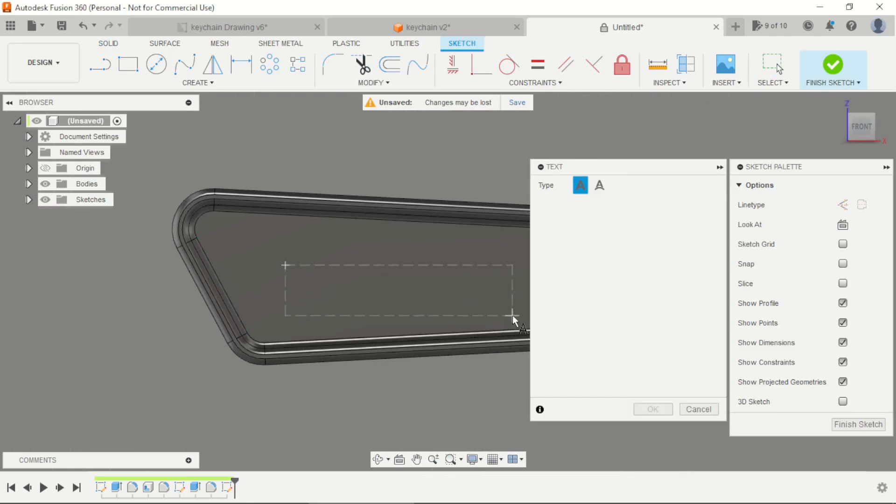
left_click(512, 315)
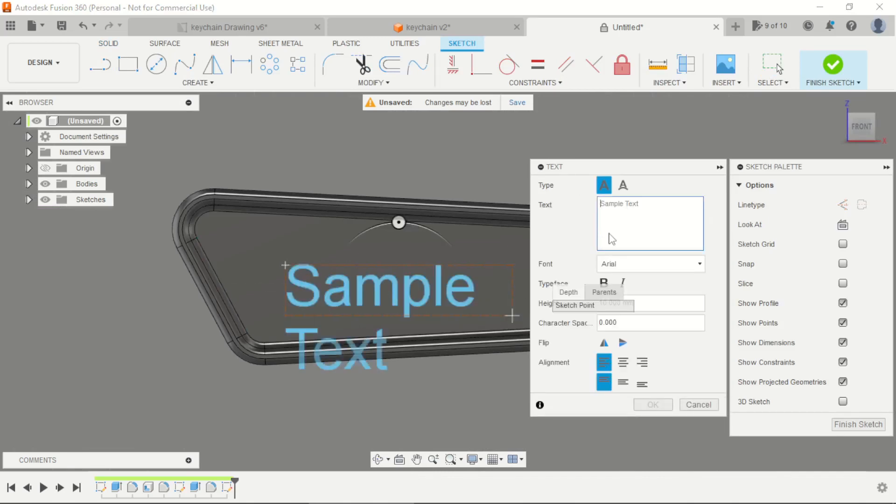
- Enter LIKE as the sketch text in the Anton font with a height of 15 mm
type("LIKE")
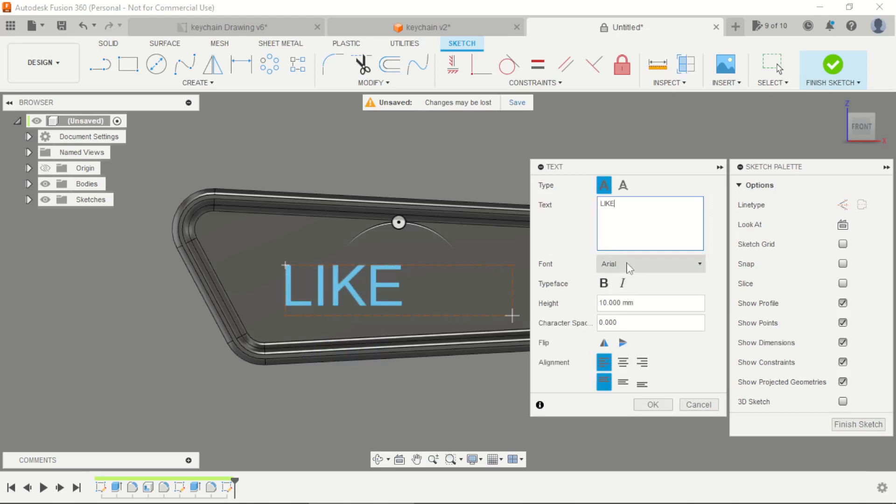
left_click(628, 265)
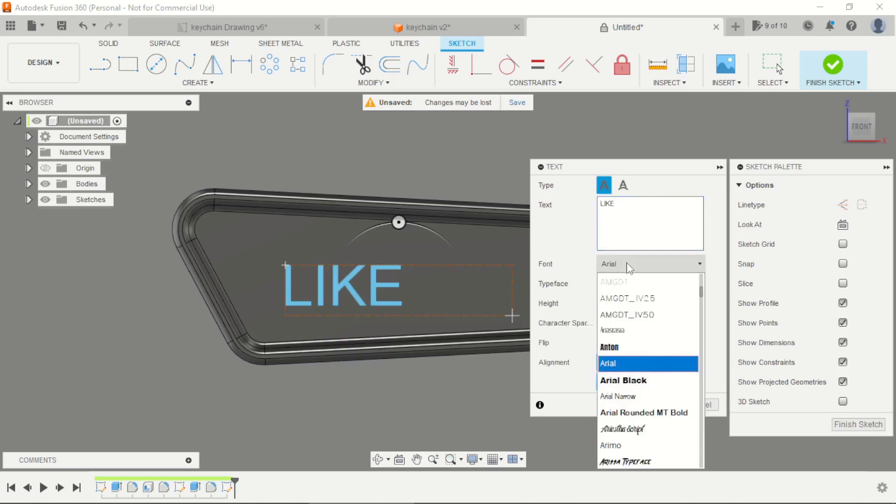
left_click(628, 346)
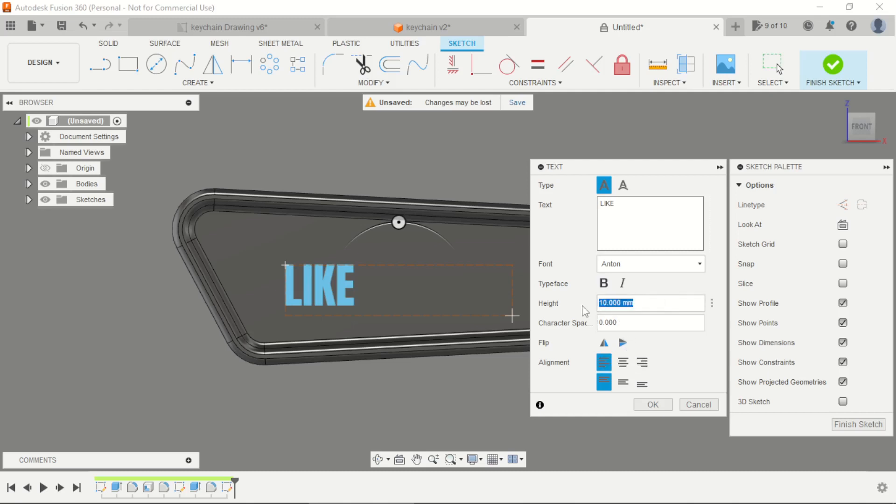
type("15")
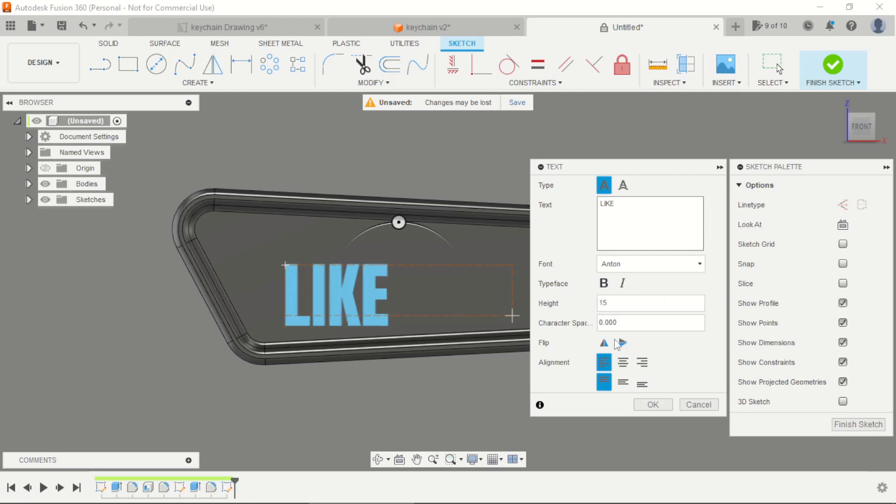
- Set the LIKE text's character spacing to 40
left_click(622, 324)
type("5")
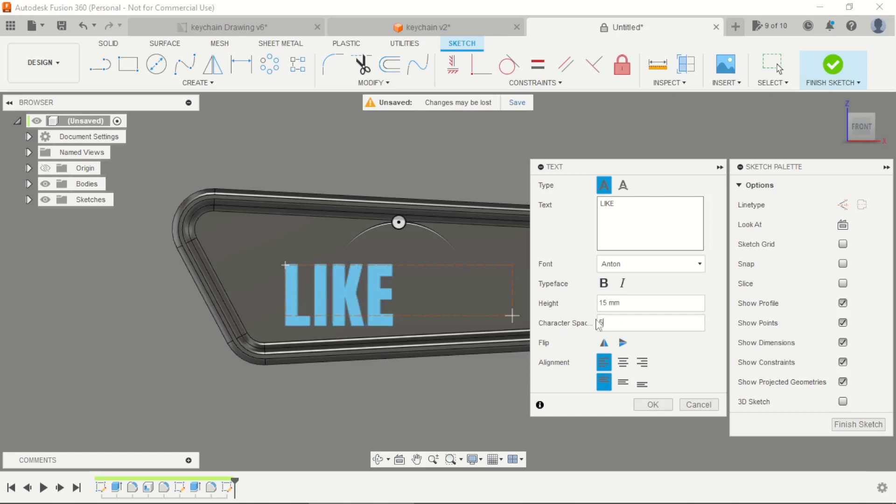
key("BackSpace")
type("20")
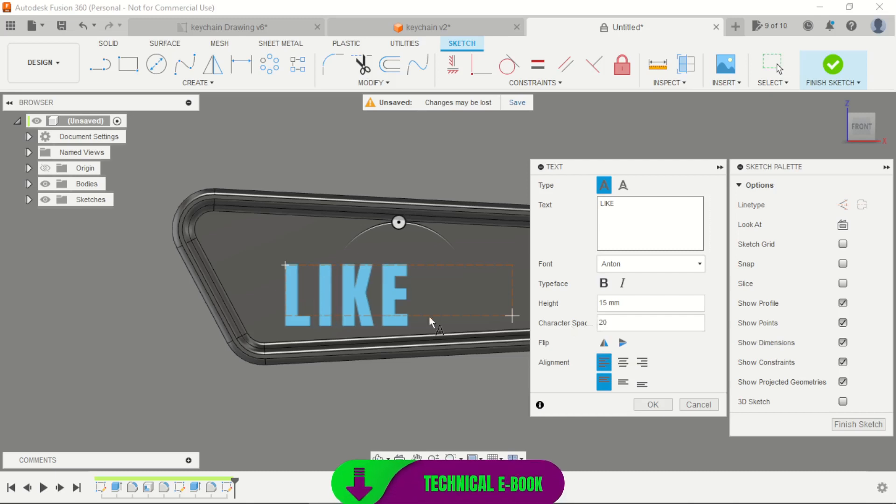
scroll(338, 265, "down", 3)
scroll(383, 271, "up", 2)
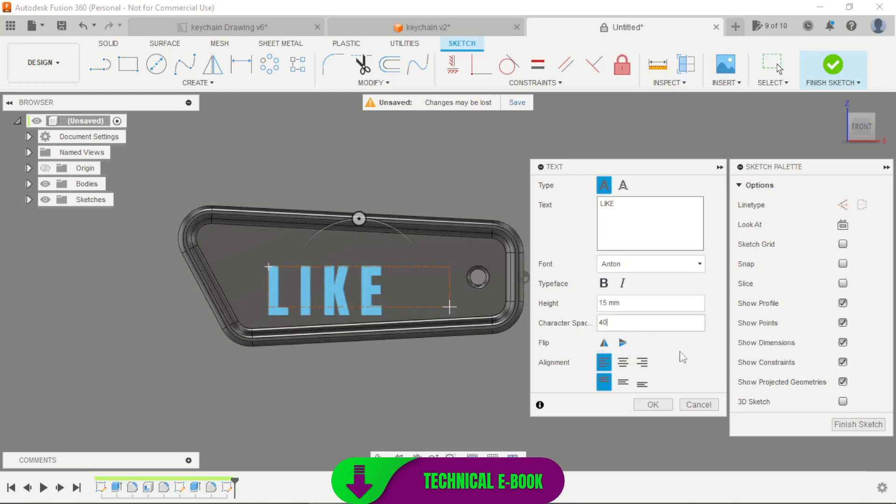
- Center the LIKE text horizontally and vertically in its frame and create it
left_click(623, 363)
left_click(623, 382)
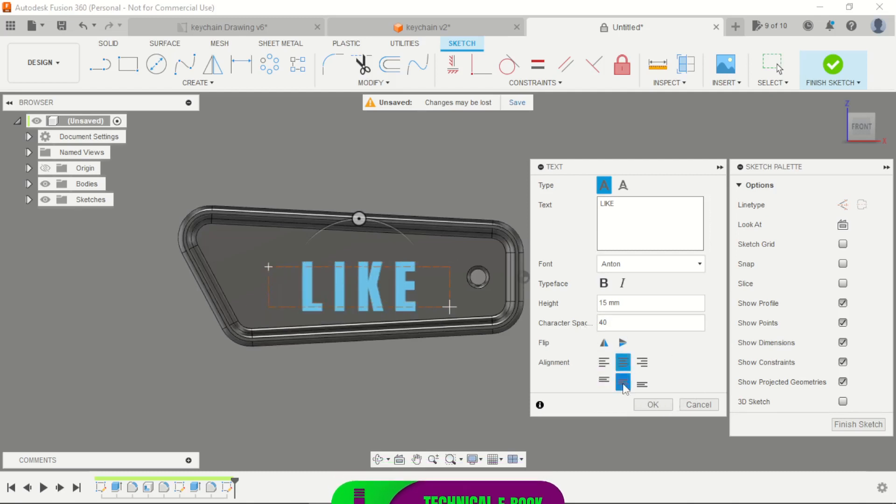
left_click(653, 404)
- Move the LIKE text to the middle of the pocket floor, away from the keyring hole, and finish the sketch
scroll(361, 294, "up", 1)
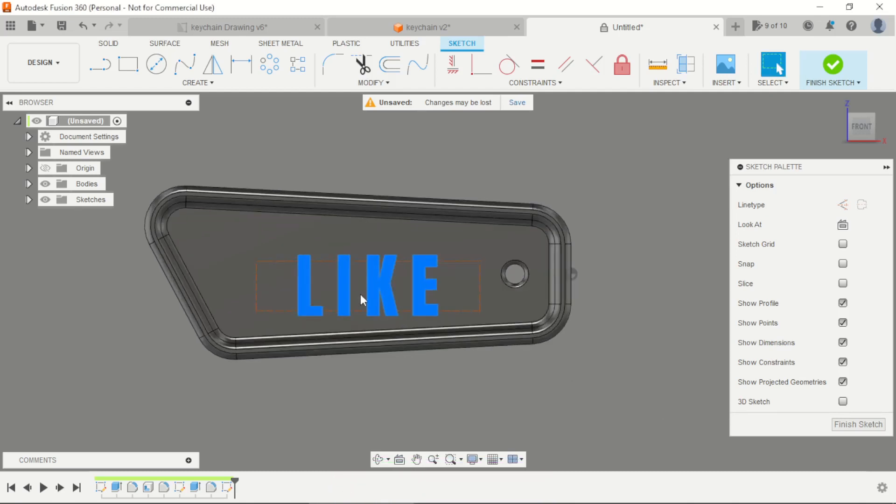
left_click_drag(385, 287, 353, 276)
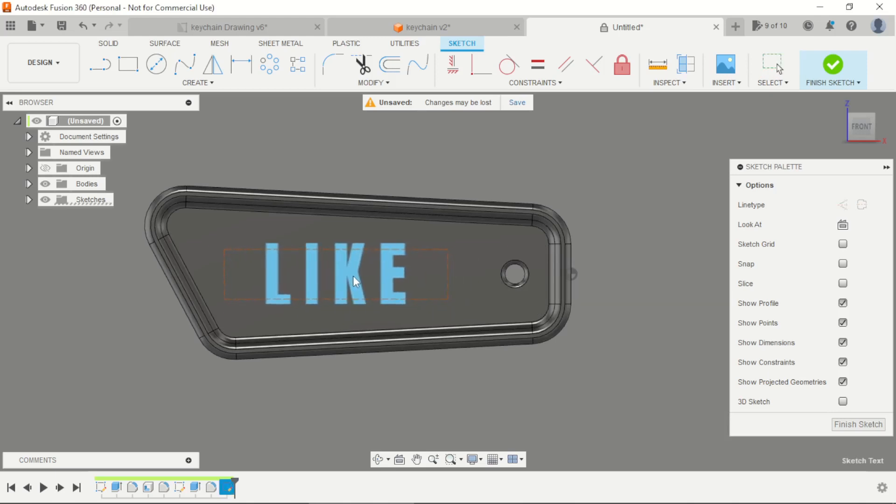
key("Escape")
scroll(462, 195, "down", 2)
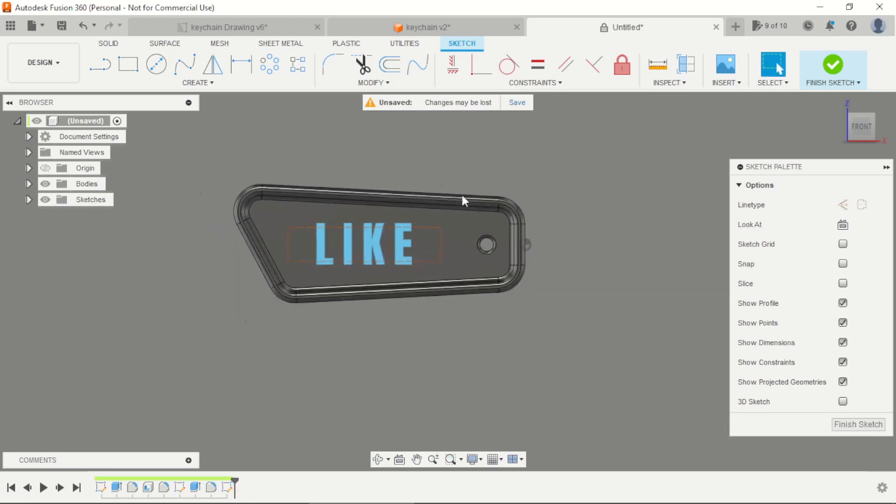
mouse_move(508, 166)
middle_mouse_down("shift")
mouse_move(460, 186)
mouse_move(612, 140)
middle_mouse_up("shift")
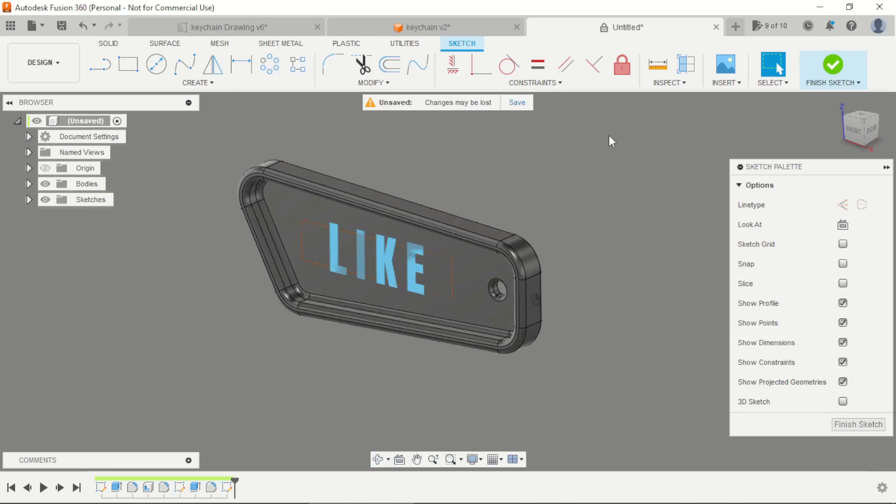
left_click(833, 65)
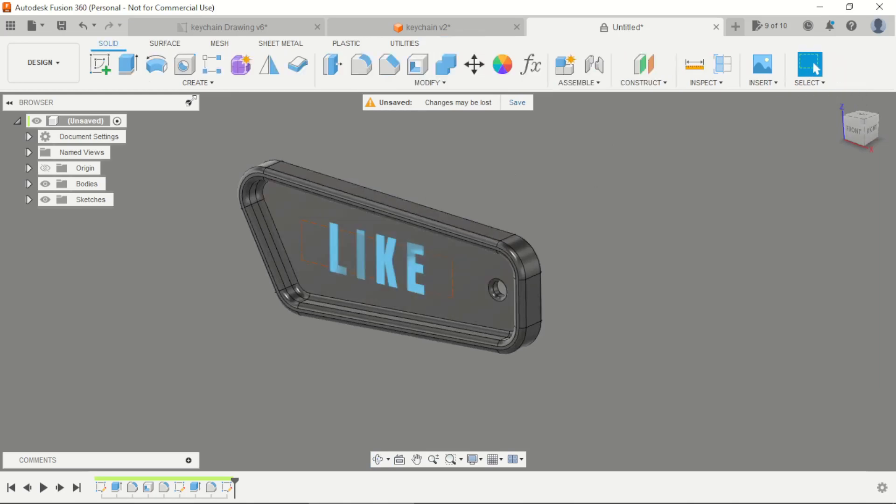
- Extrude the LIKE text 3 mm outward from the pocket floor
left_click(130, 69)
scroll(329, 240, "up", 2)
left_click(341, 252)
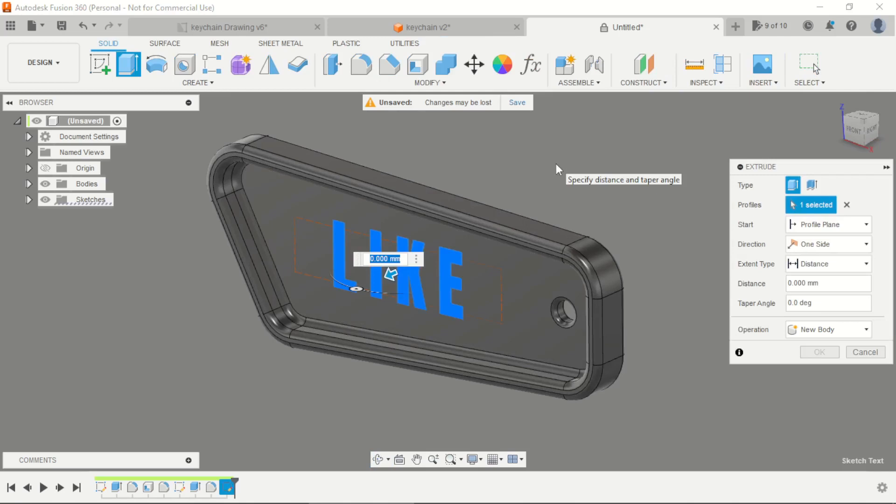
type("3")
key("Return")
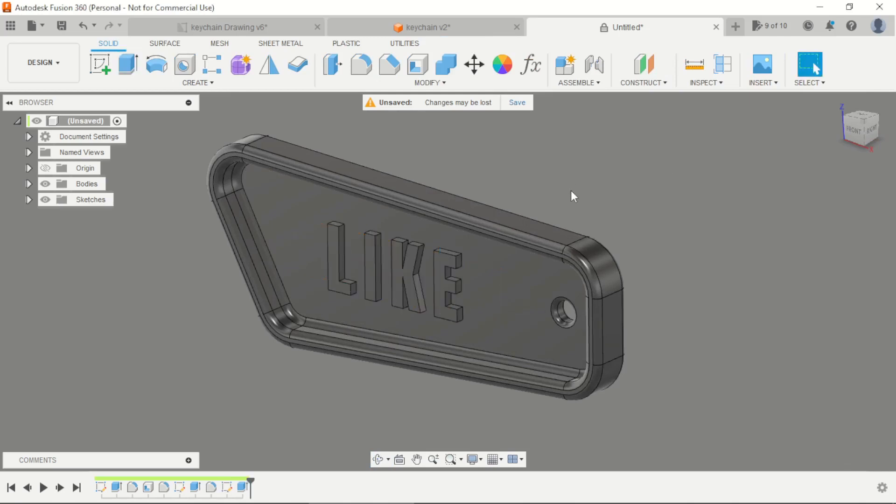
- Apply a green glossy enamel paint appearance to the keychain body
middle_click_drag(574, 196, 691, 280, "shift")
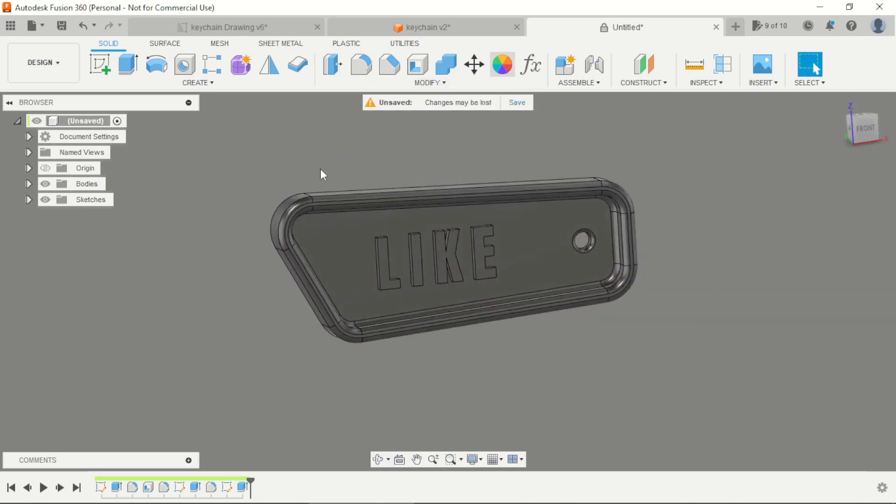
key("a")
scroll(467, 189, "down", 2)
scroll(660, 351, "down", 5)
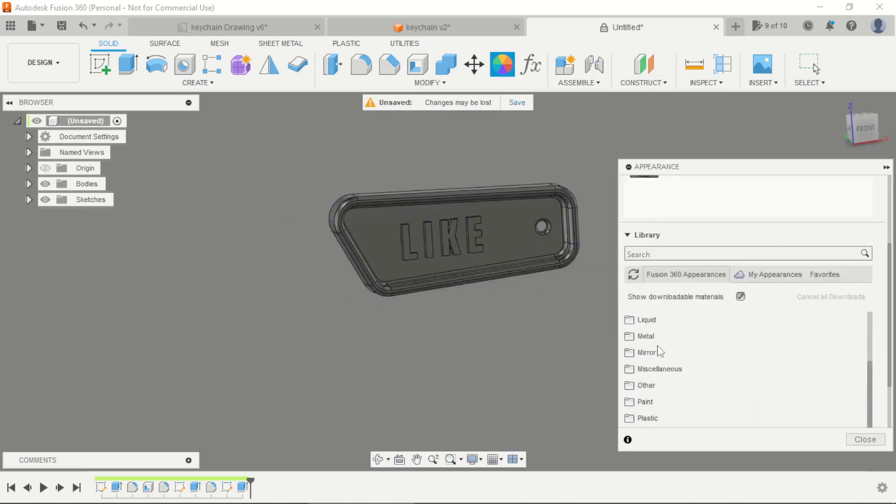
scroll(660, 351, "down", 3)
left_click(639, 332)
left_click(640, 348)
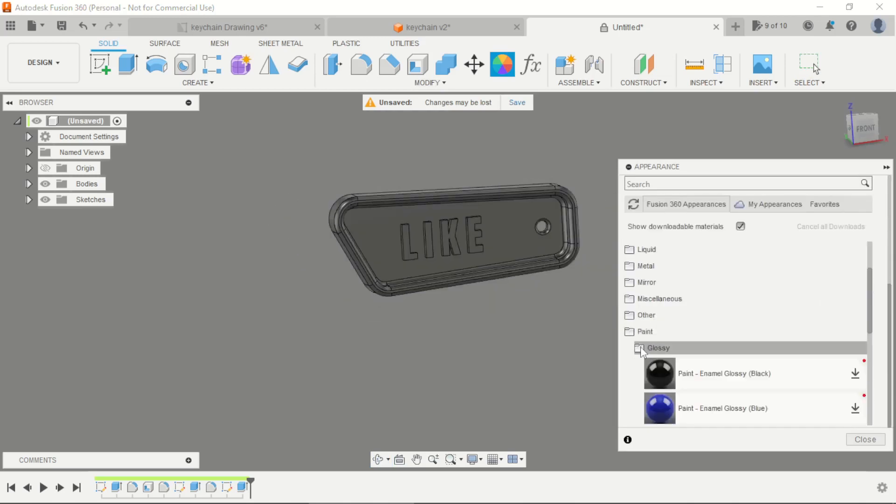
scroll(647, 362, "down", 4)
left_click_drag(668, 302, 529, 259)
scroll(662, 405, "down", 2)
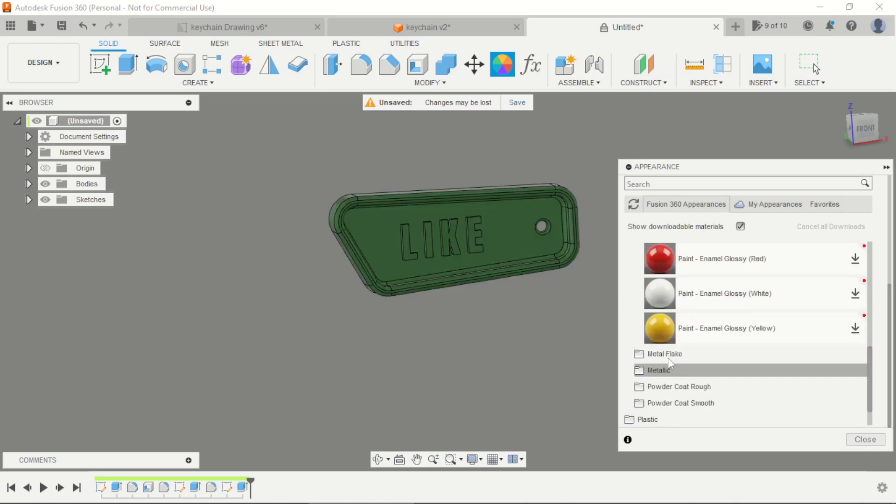
- Add the Paint - Enamel Glossy (Yellow) appearance to the design by applying it to the keychain body
left_click_drag(659, 326, 541, 262)
scroll(704, 328, "up", 6)
scroll(703, 328, "up", 10)
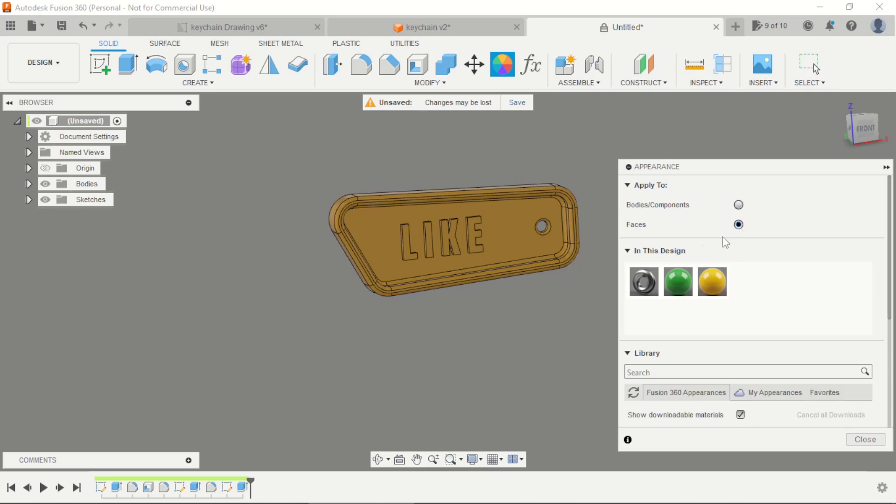
- Set appearances to apply to faces and paint the front faces of the letters L, I, K and E with Paint - Enamel Glossy (Yellow)
scroll(380, 304, "up", 4)
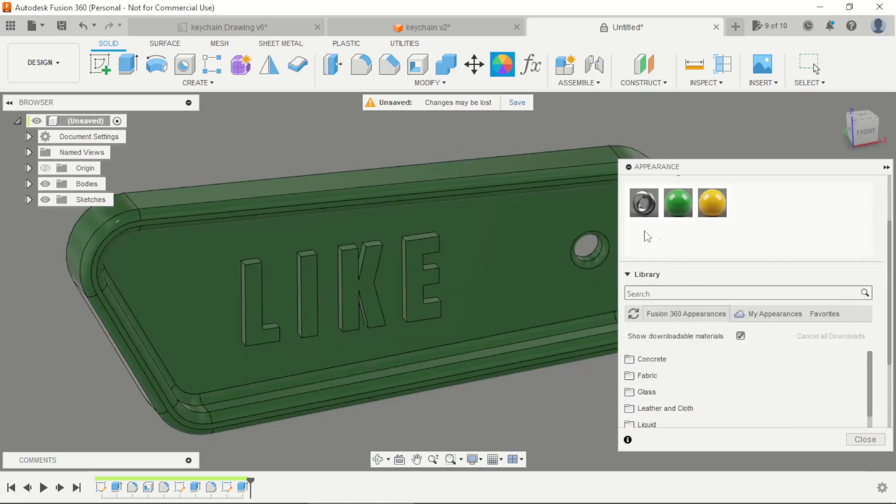
scroll(728, 241, "up", 2)
left_click(739, 225)
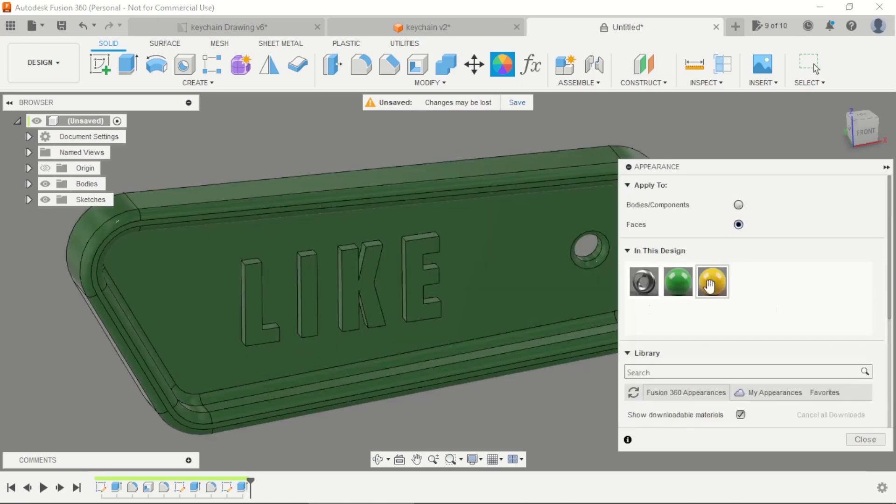
left_click_drag(713, 282, 251, 297)
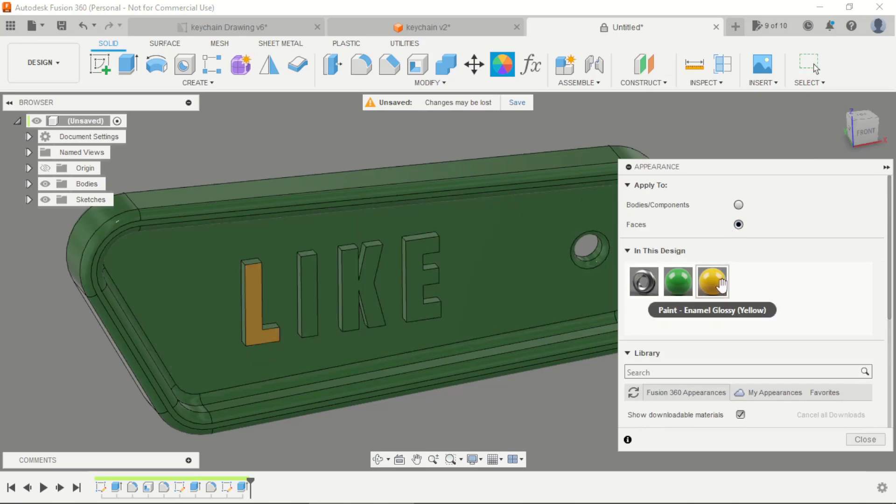
left_click_drag(713, 281, 375, 288)
left_click_drag(305, 288, 306, 288)
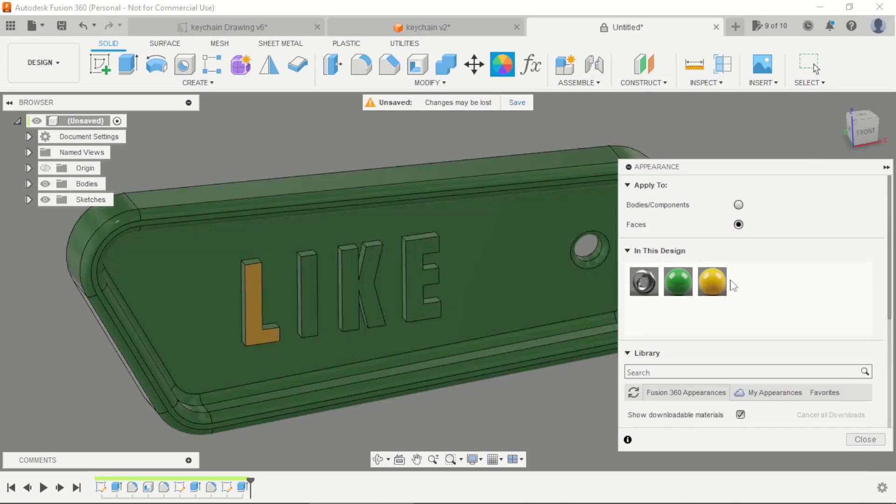
left_click_drag(715, 282, 313, 292)
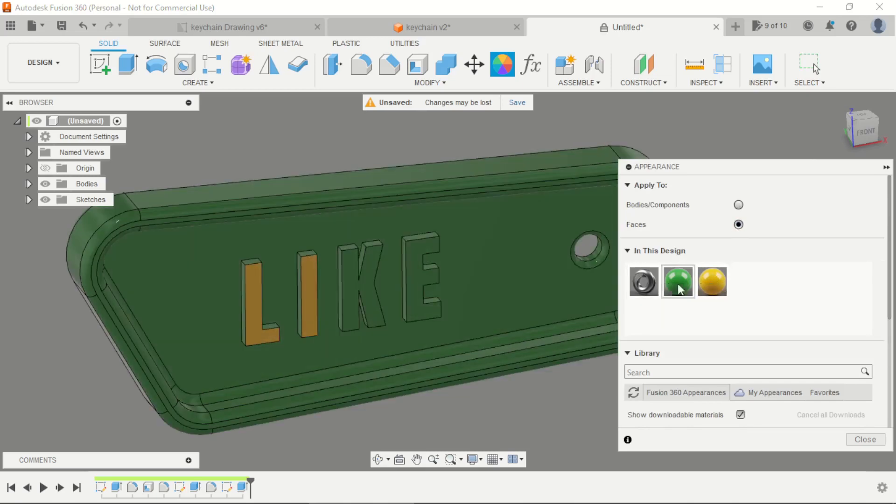
left_click_drag(705, 281, 363, 285)
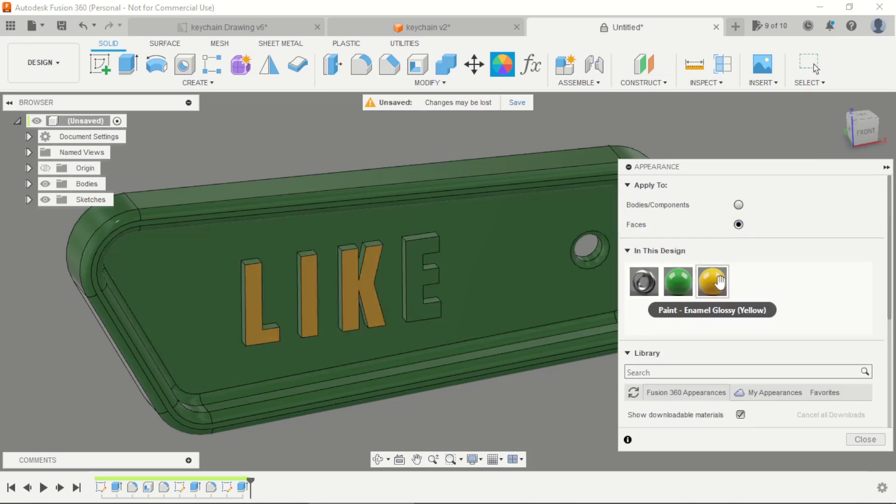
left_click_drag(712, 282, 419, 282)
- Apply Paint - Enamel Glossy (Yellow) to the keyring hole's rounded rims and inner wall
scroll(410, 274, "down", 4)
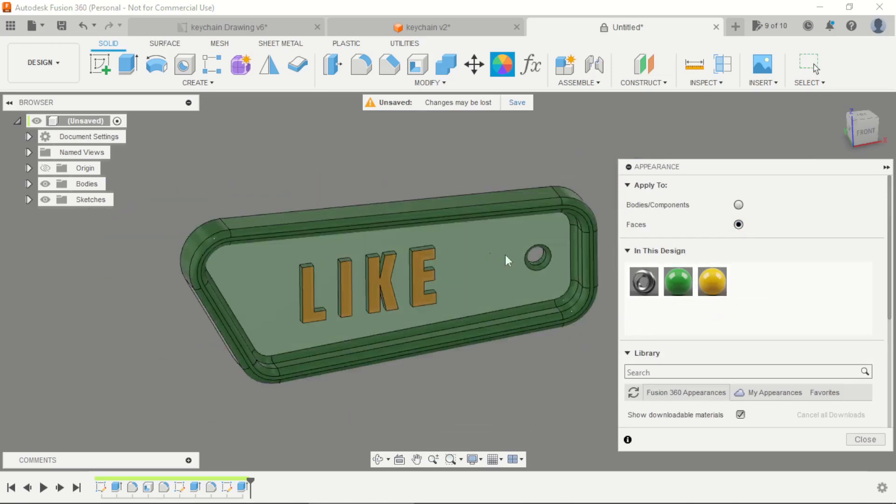
scroll(598, 270, "up", 4)
scroll(541, 224, "up", 3)
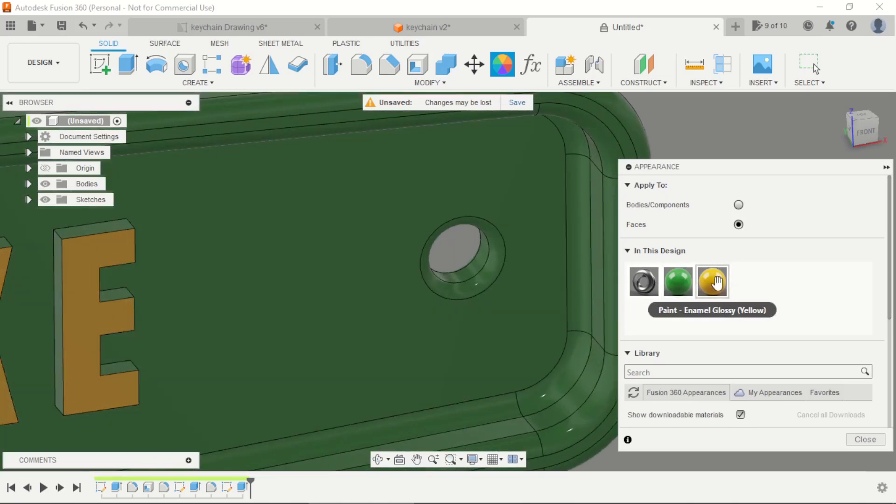
left_click_drag(717, 282, 478, 286)
left_click_drag(710, 284, 479, 261)
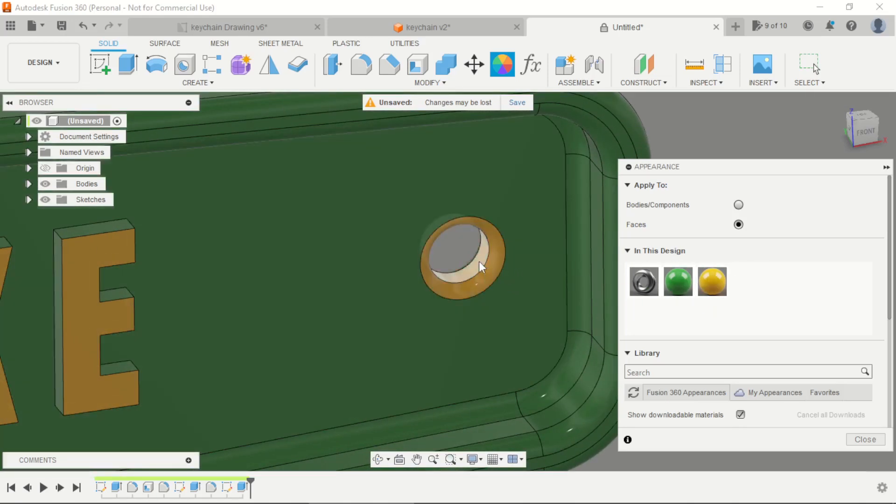
middle_click_drag(479, 261, 493, 299, "shift")
scroll(468, 262, "up", 3)
left_click_drag(712, 281, 467, 248)
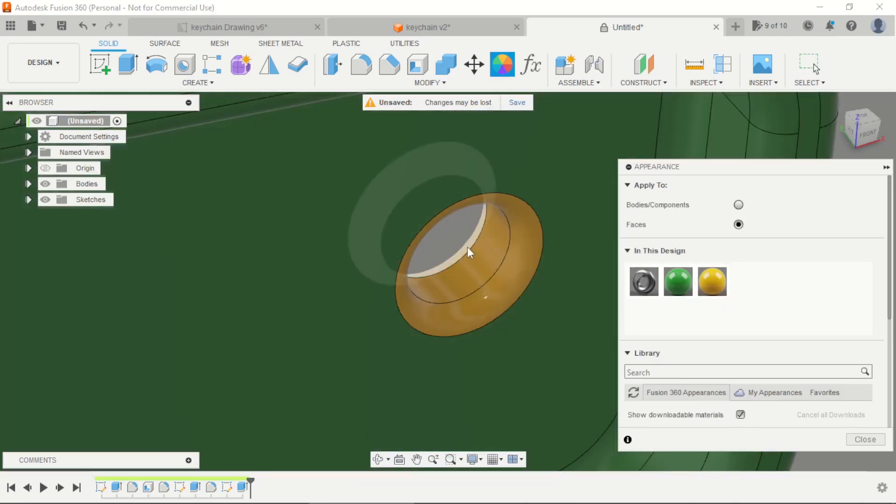
- Examine the painted keychain's body, lettering and keyring hole from different distances and angles
scroll(469, 240, "down", 6)
middle_click_drag(500, 309, 529, 353, "shift")
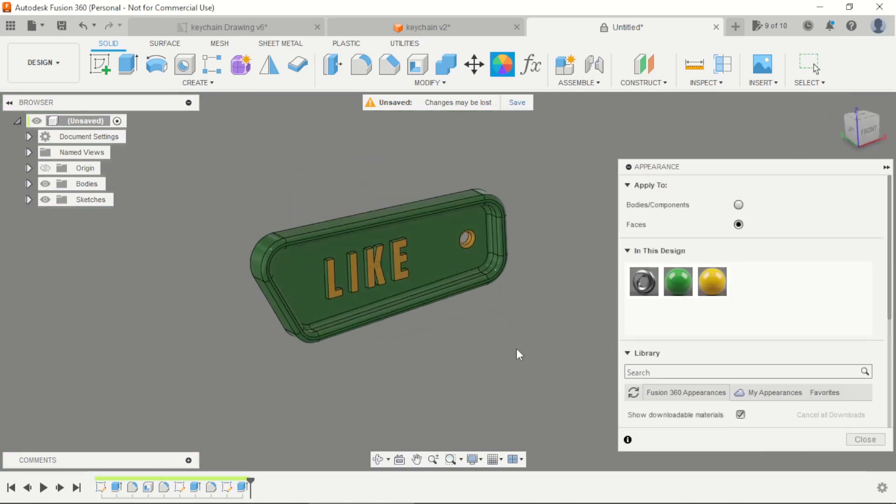
scroll(516, 349, "up", 2)
scroll(558, 360, "down", 3)
scroll(500, 312, "up", 5)
scroll(500, 311, "up", 1)
scroll(505, 312, "down", 3)
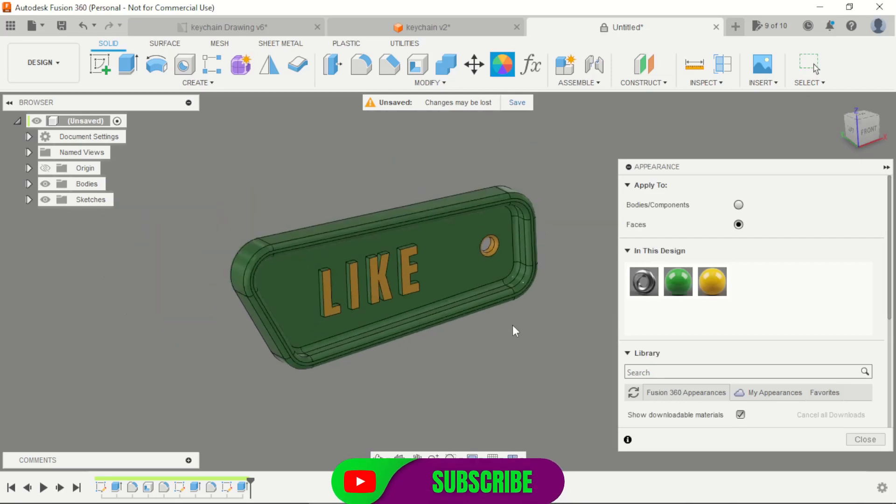
scroll(512, 325, "up", 3)
middle_click_drag(513, 325, 447, 368, "shift")
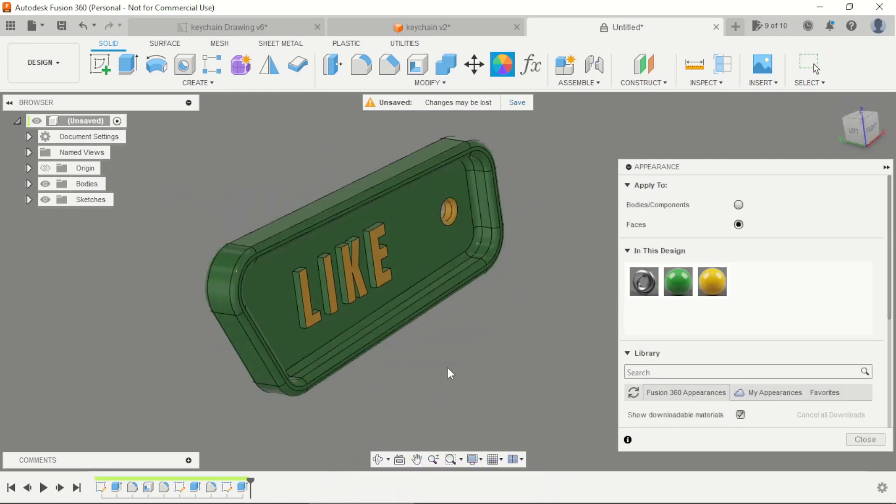